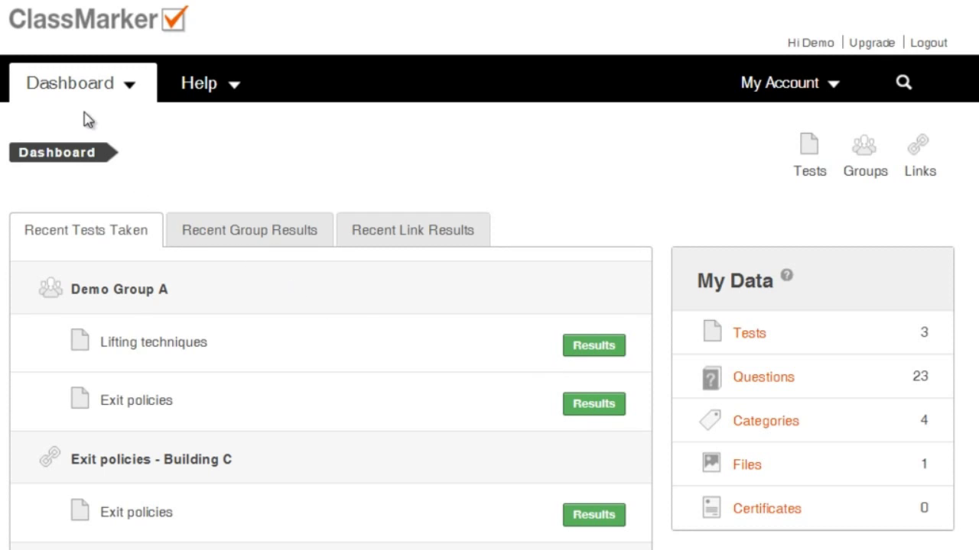
Open the Question Bank, review its questions by category, and show the answers of Question 16.
mouse_move(80, 89)
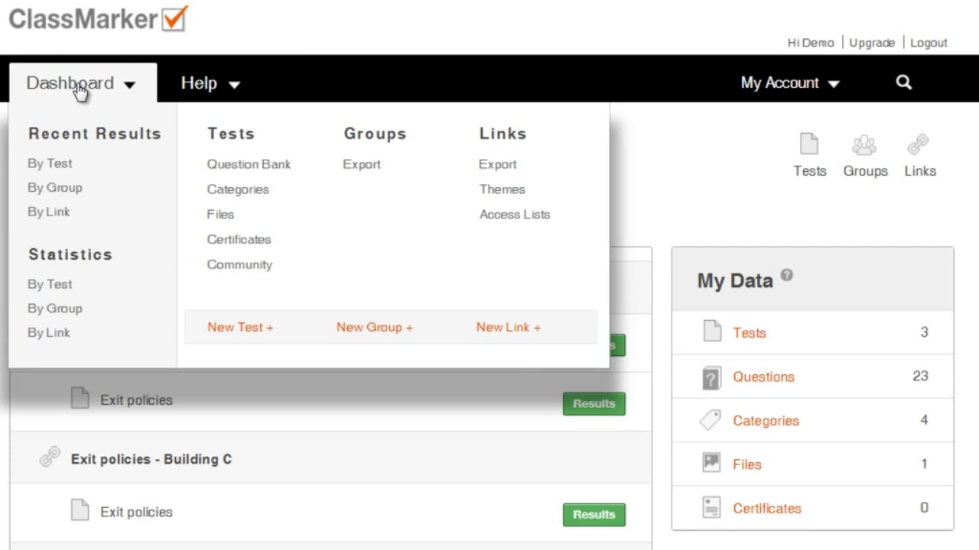
click(234, 171)
scroll(235, 172, down, 5)
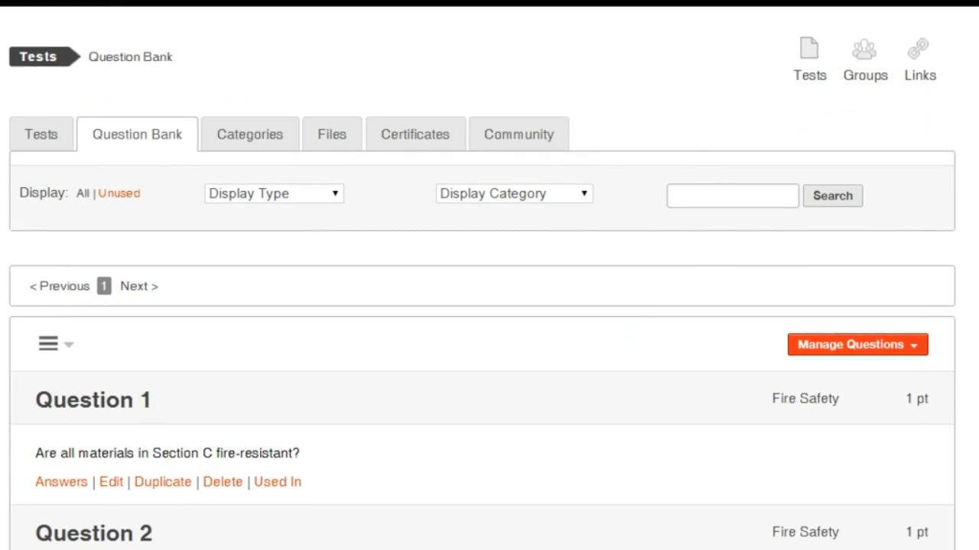
scroll(490, 275, down, 10)
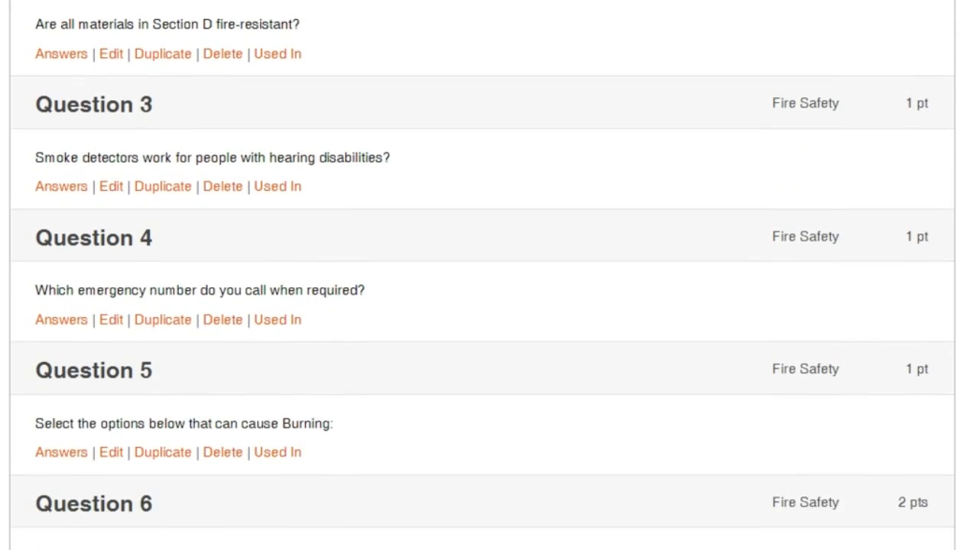
scroll(490, 275, down, 11)
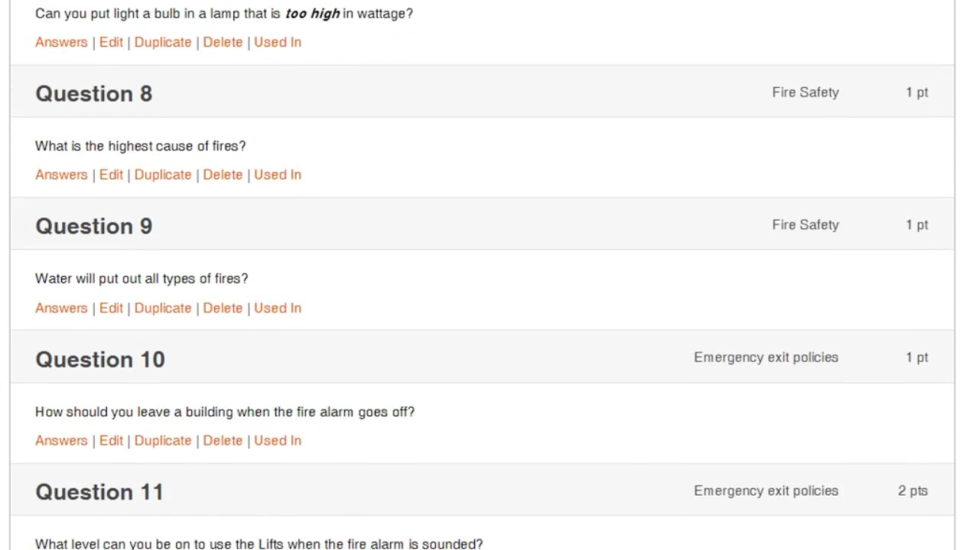
scroll(490, 275, down, 10)
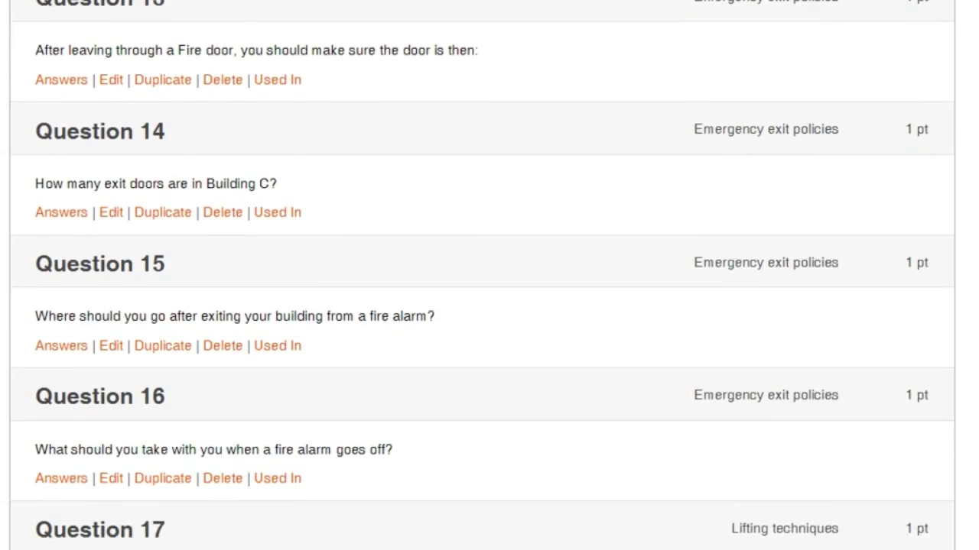
scroll(489, 275, down, 1)
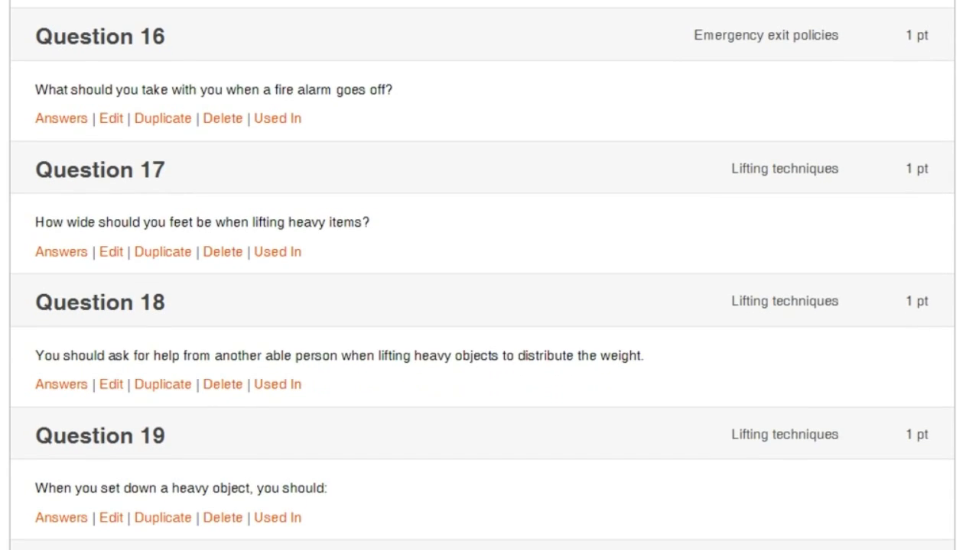
click(66, 120)
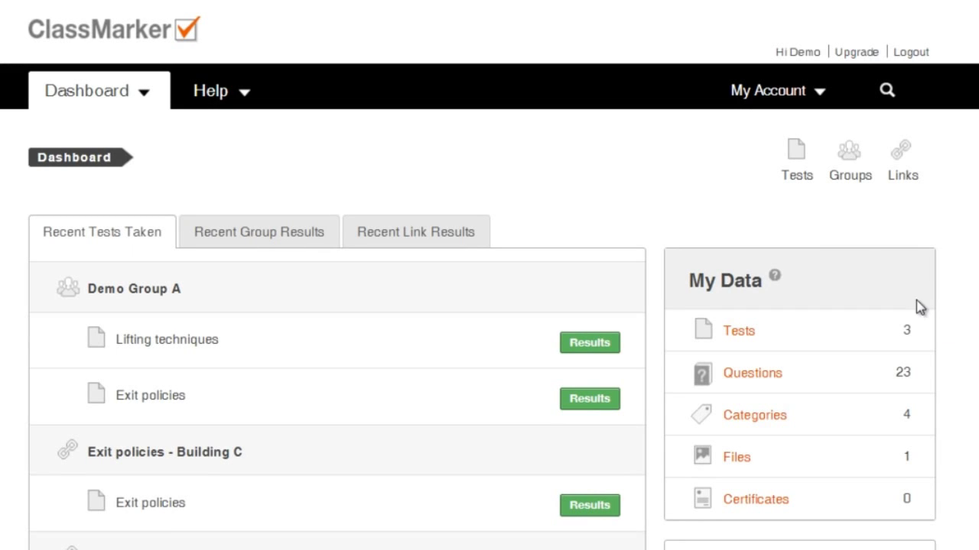
Create a new test named "Health & Safety" in the Emergency exit policies category and start adding questions.
click(792, 166)
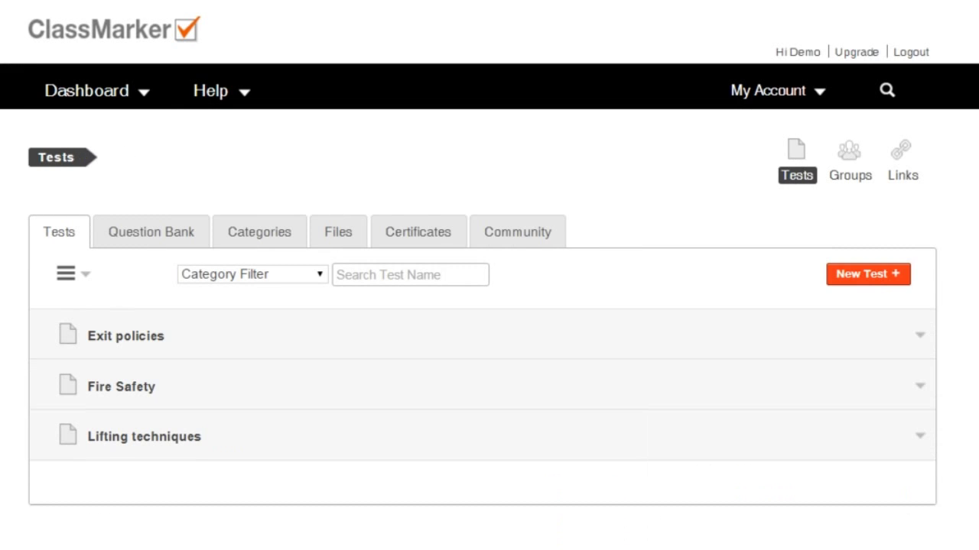
click(873, 279)
text(Health & Safety)
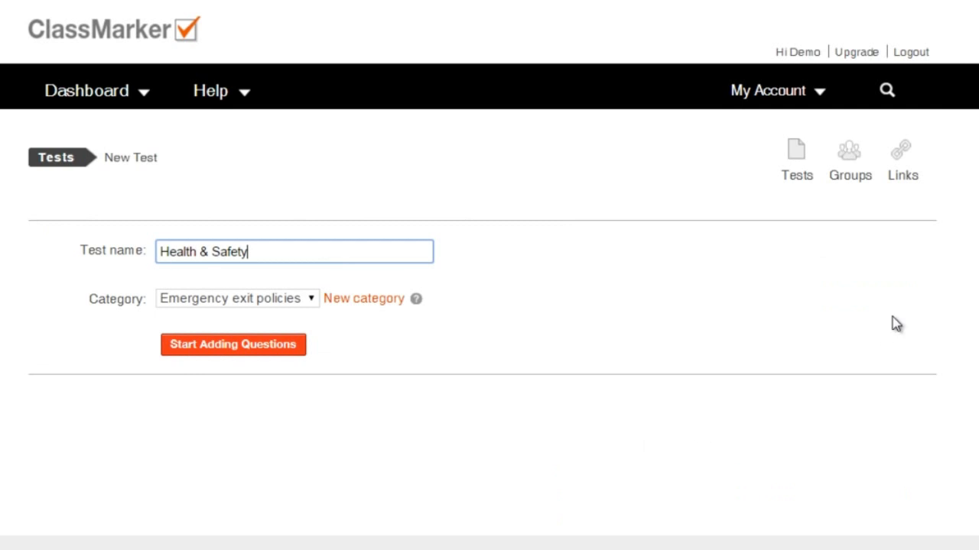
click(217, 346)
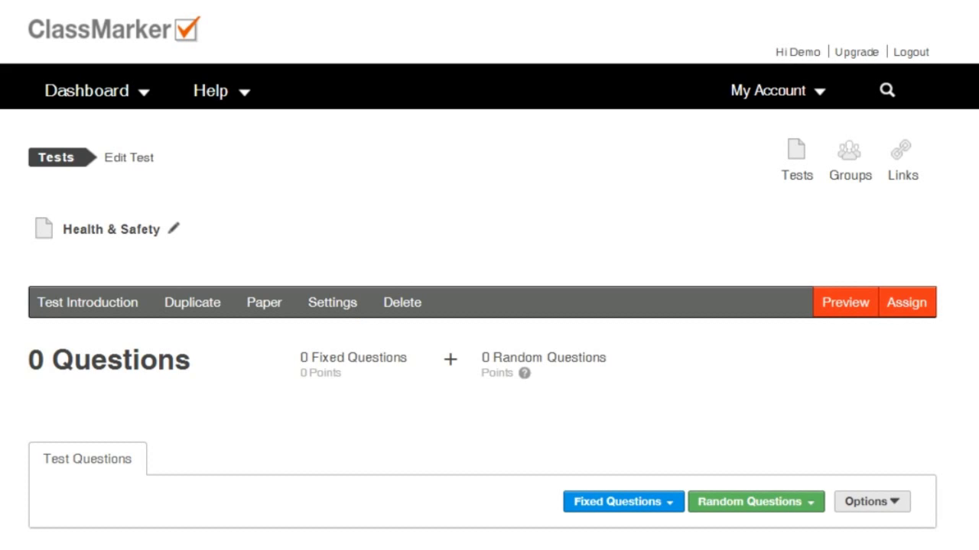
Add the Section C, Section D and smoke detector questions from the Question Bank as fixed questions and return to the test.
scroll(490, 275, down, 1)
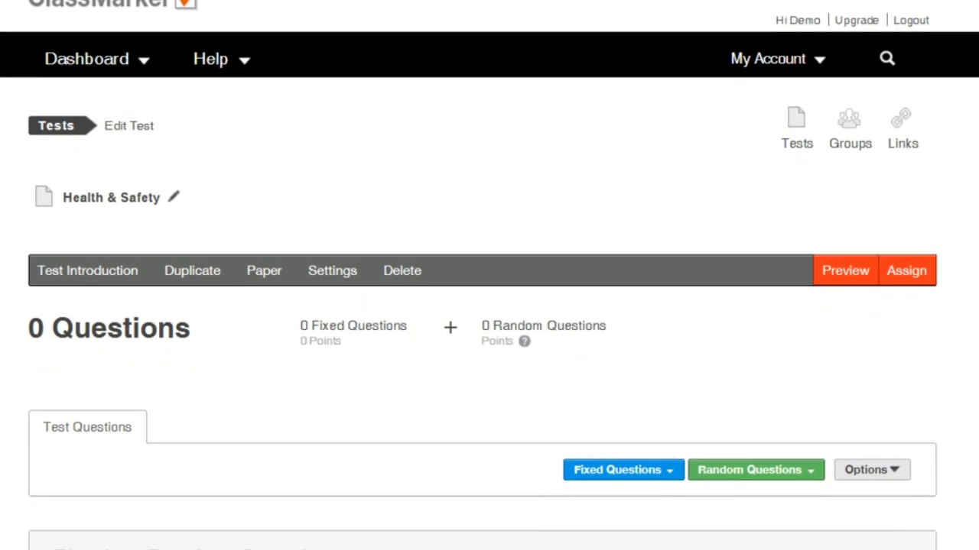
scroll(489, 275, down, 2)
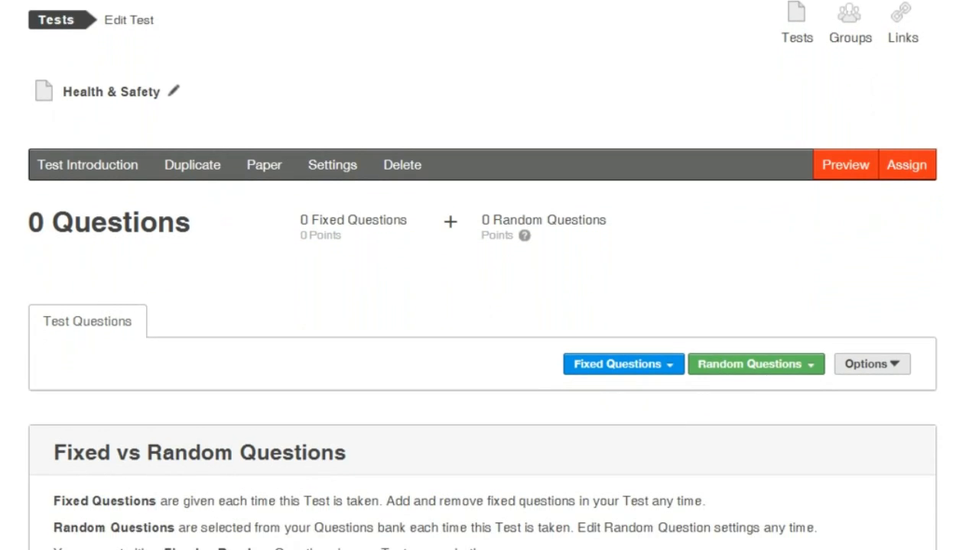
scroll(489, 276, down, 1)
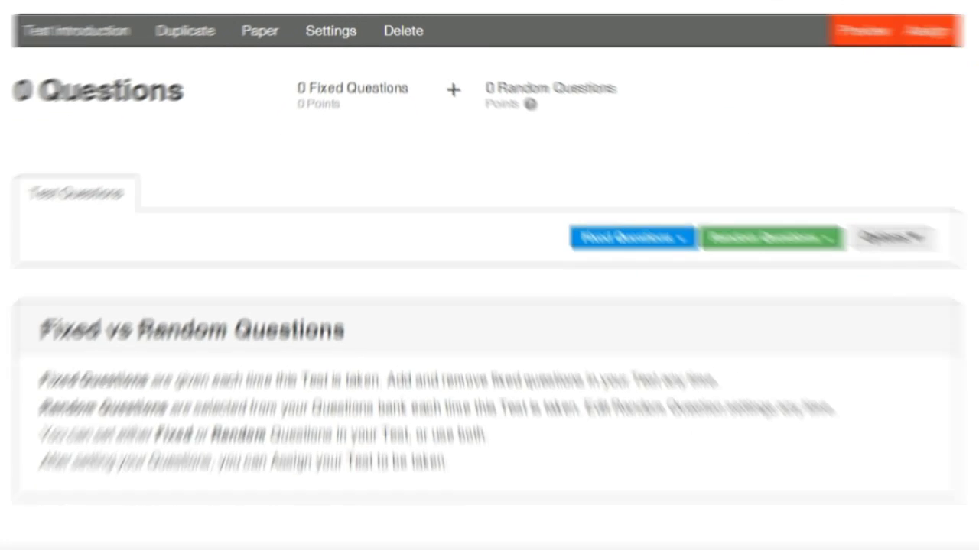
click(790, 390)
click(676, 321)
scroll(489, 305, down, 6)
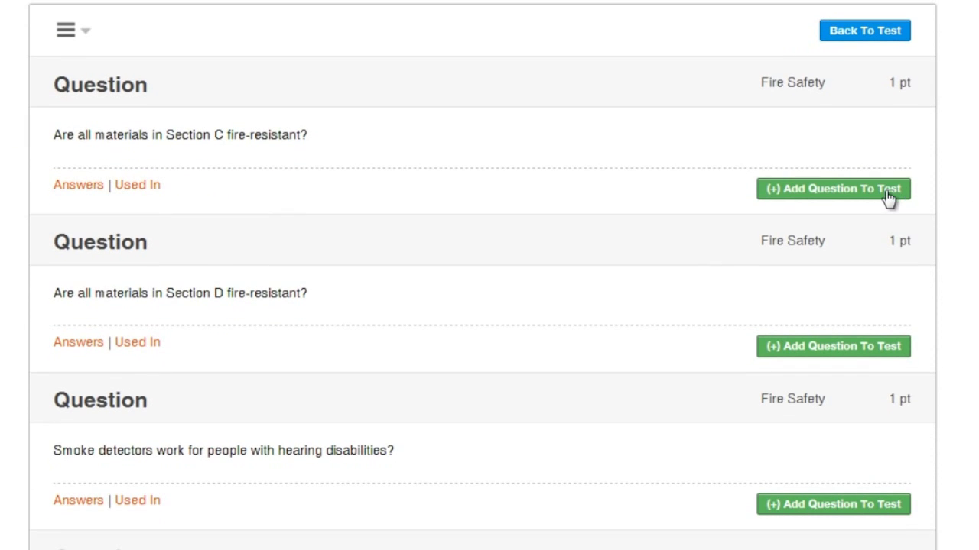
click(887, 200)
click(879, 340)
click(872, 488)
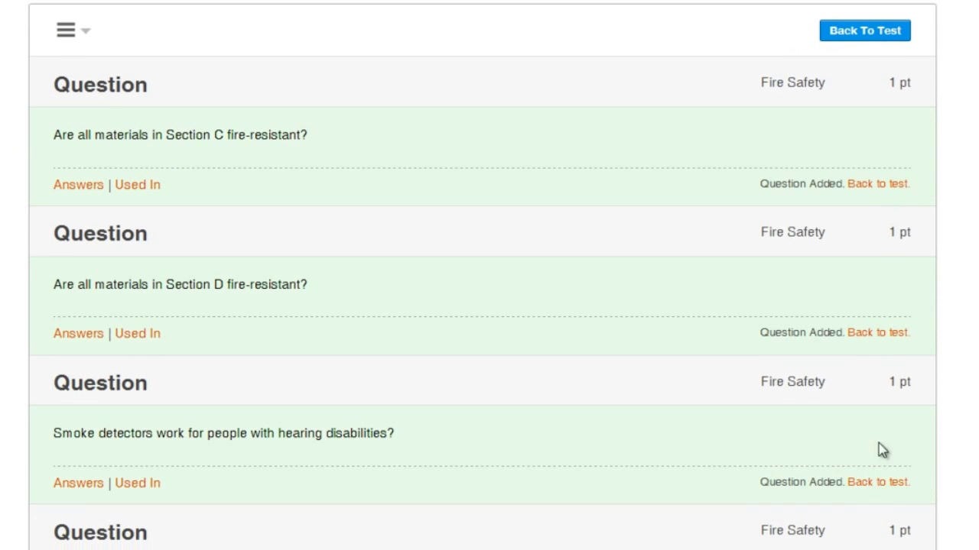
click(880, 34)
scroll(879, 34, down, 5)
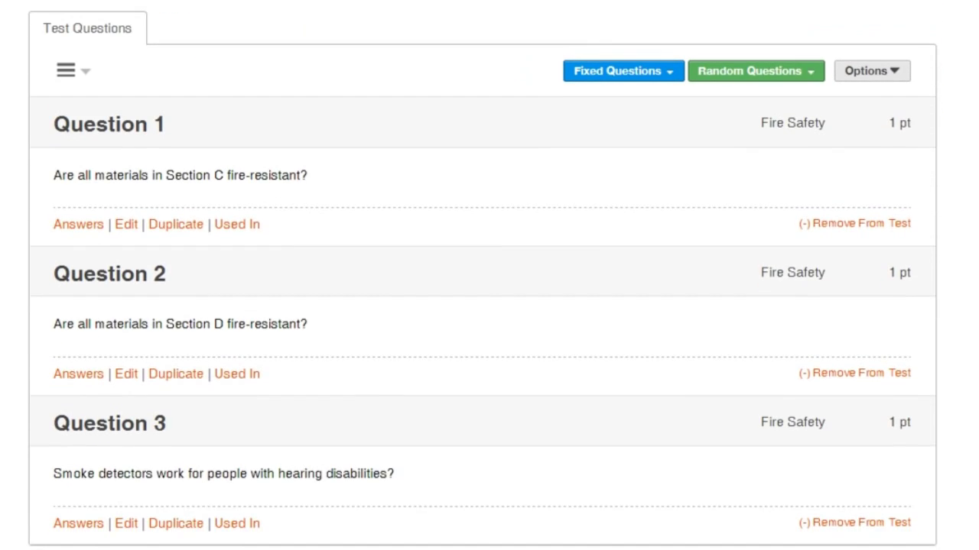
Open the test's random question settings and use Option 2, a specific number of questions per selected category.
click(893, 74)
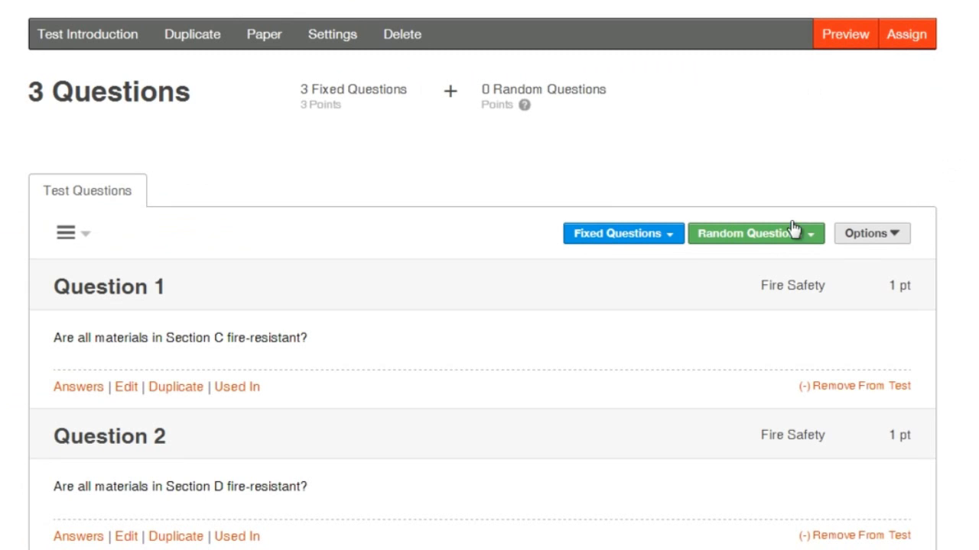
click(793, 230)
click(692, 264)
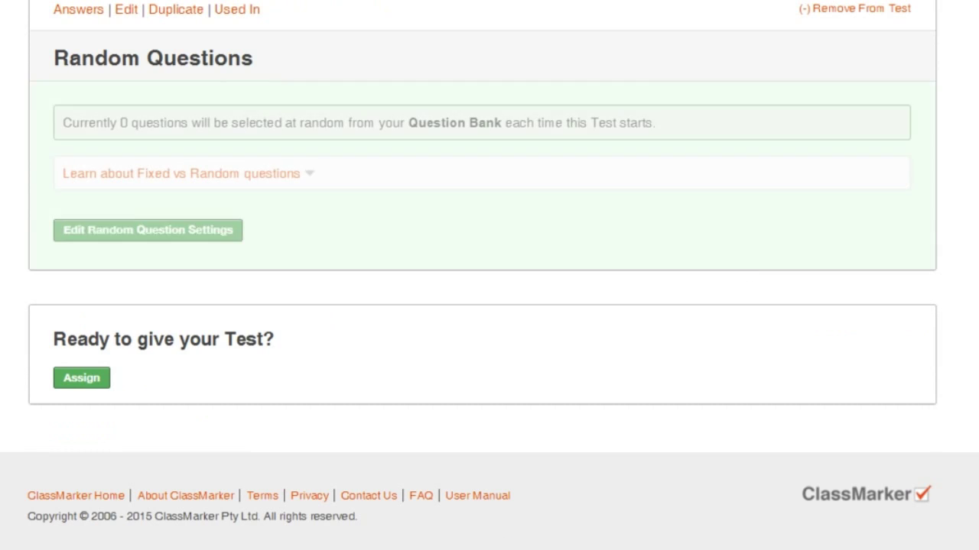
click(180, 234)
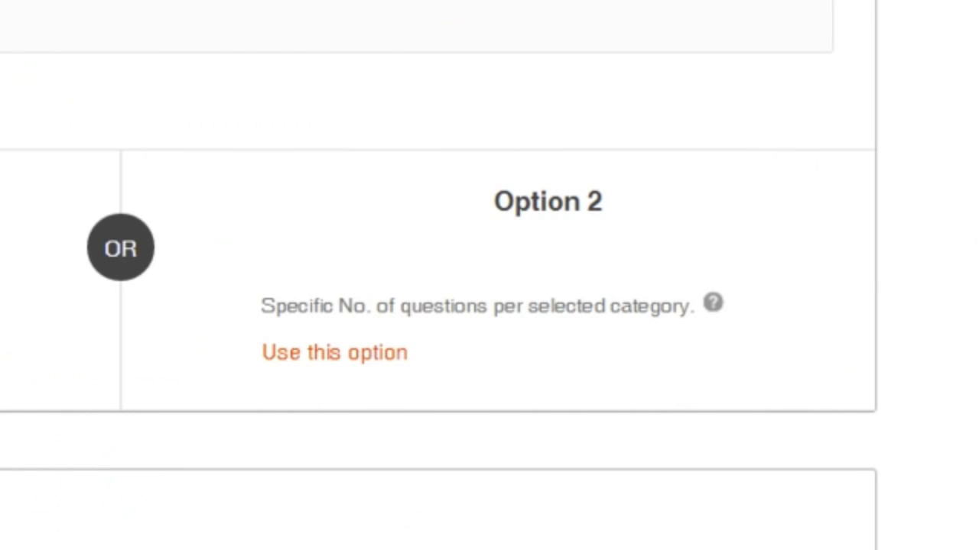
click(348, 356)
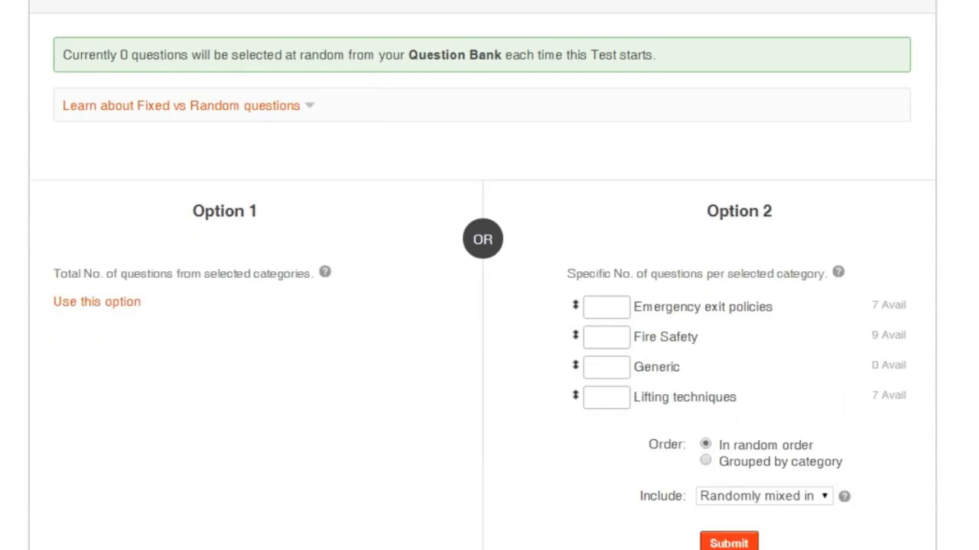
Set the random question counts to 2 Emergency exit policies, 2 Fire Safety and 3 Lifting techniques.
click(608, 173)
text(2)
click(601, 201)
text(2)
click(597, 258)
text(3)
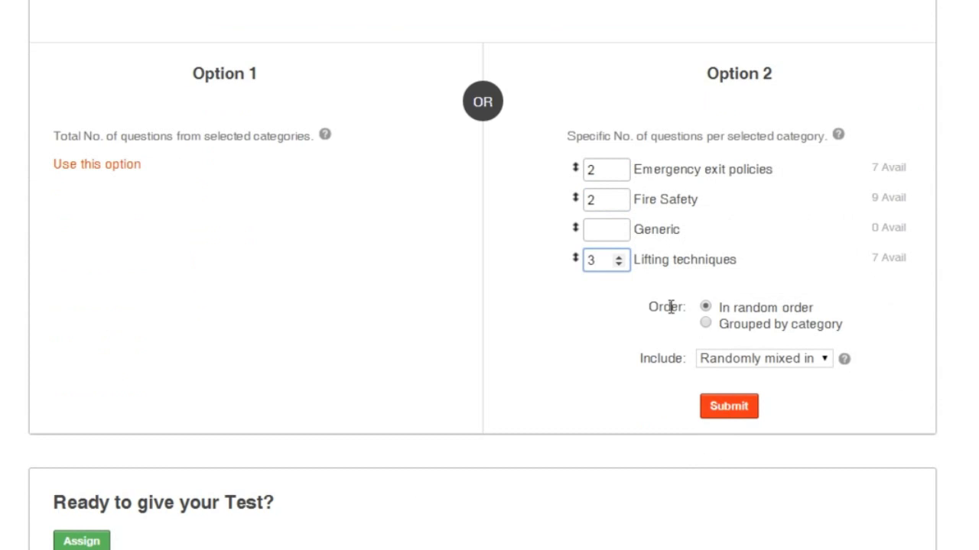
Include the random questions at the end of the test and submit the settings.
click(795, 367)
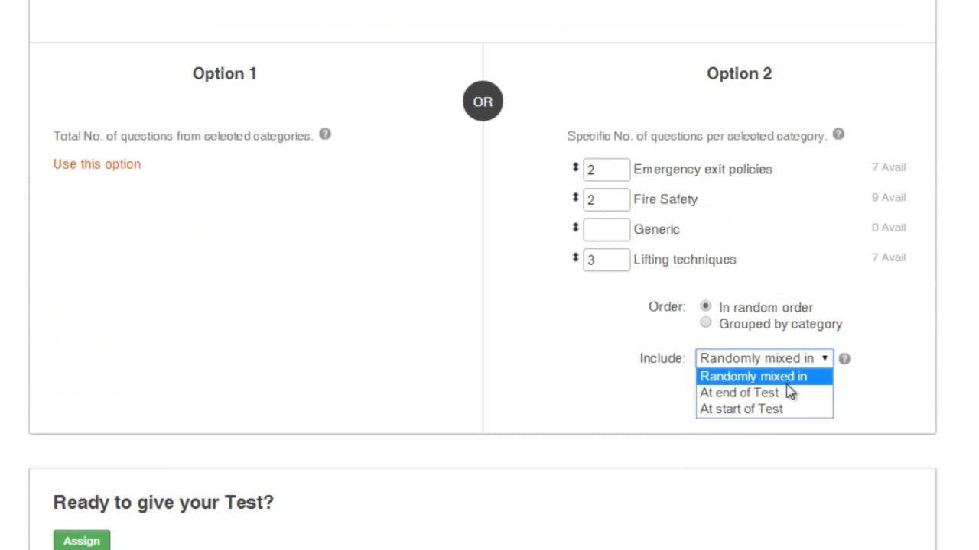
click(787, 395)
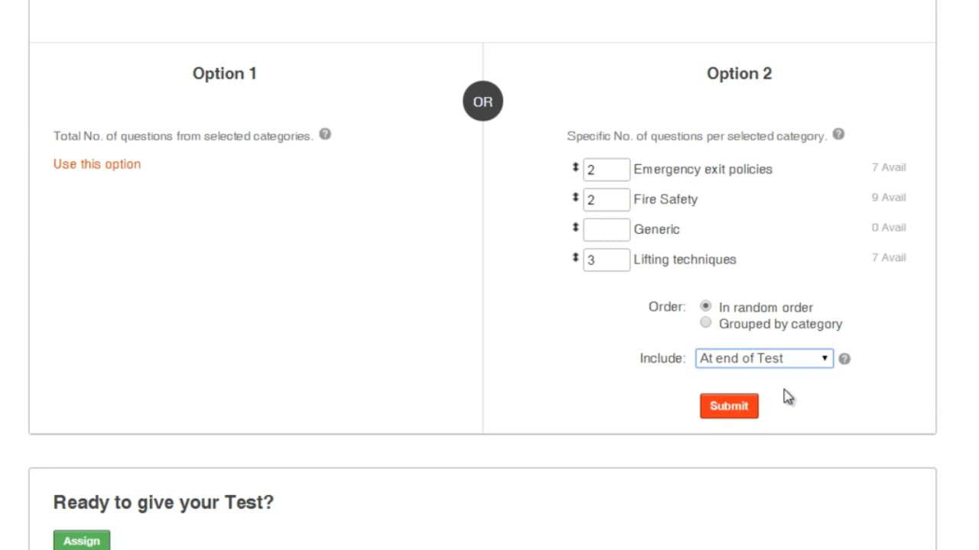
click(741, 407)
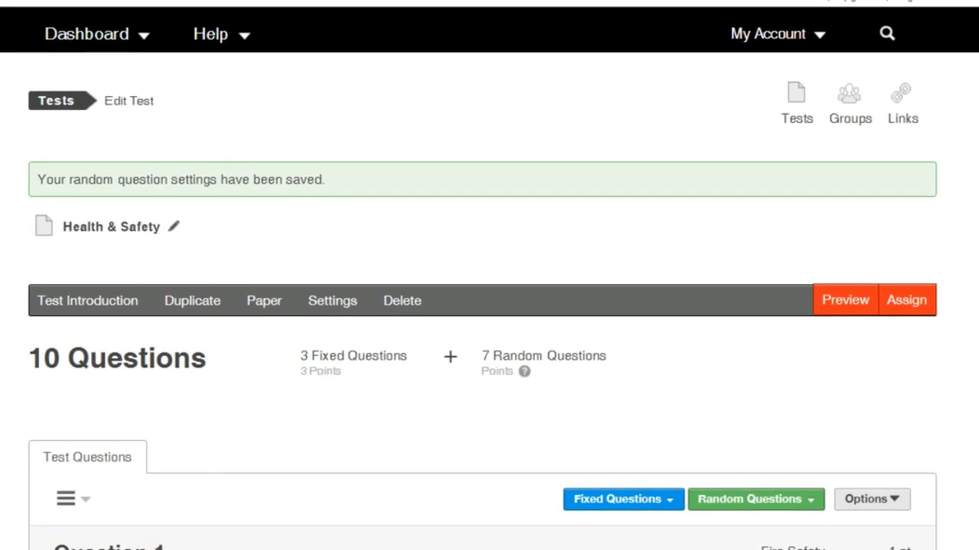
Add a new fixed question, "What part of your body should you lift heavy objects with?", with answers "Back only" and "Hips and knees".
scroll(481, 306, down, 4)
scroll(482, 306, up, 4)
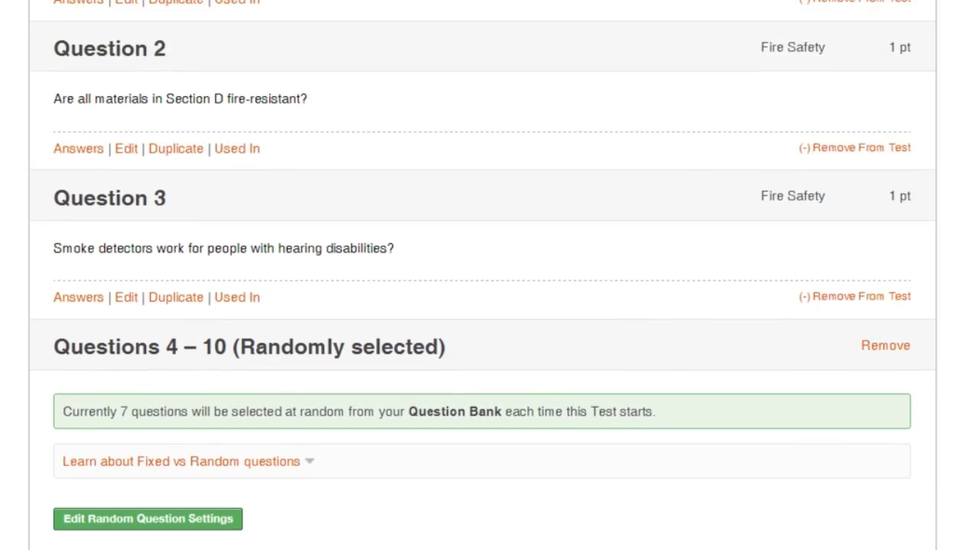
click(632, 72)
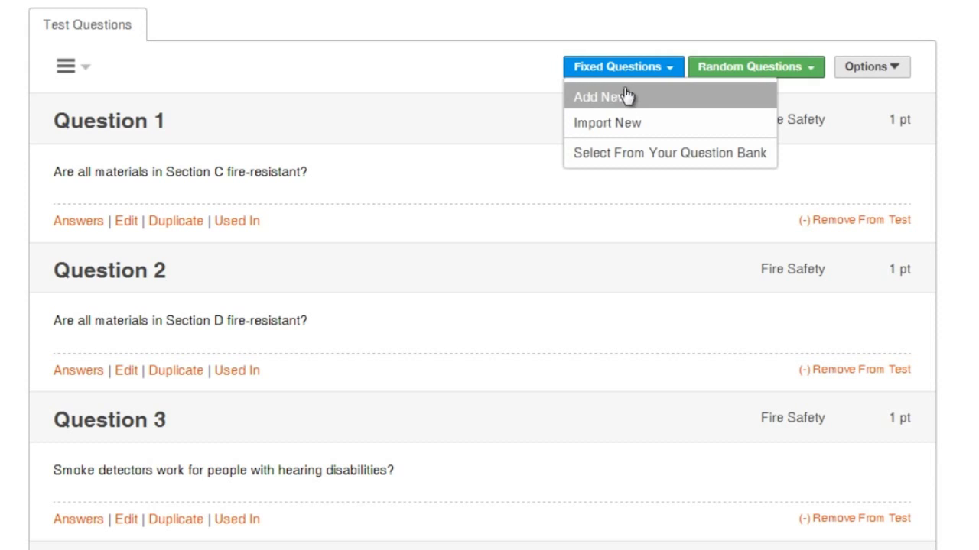
click(622, 99)
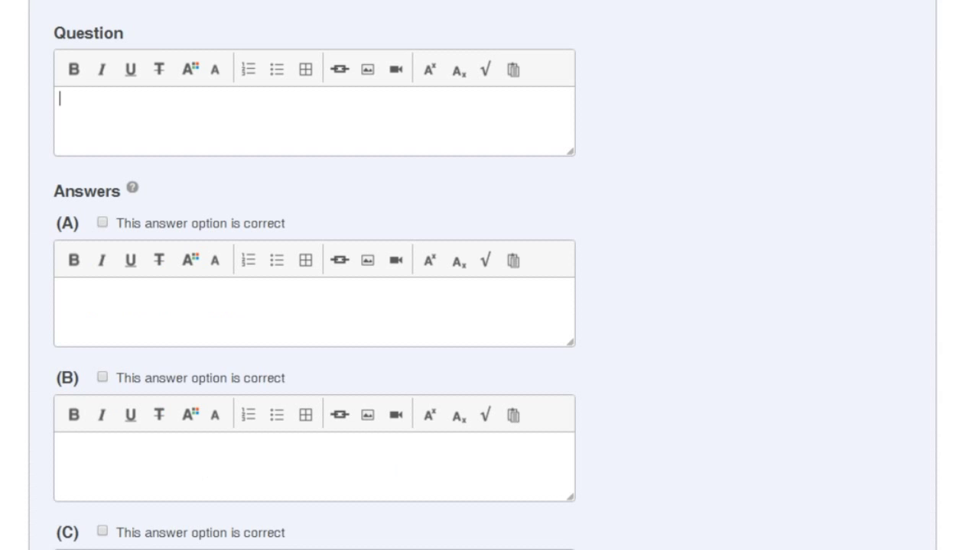
text(What part of your body should you lift heavy objects with?)
click(60, 291)
text(Back only)
click(59, 444)
text(Hips and knees)
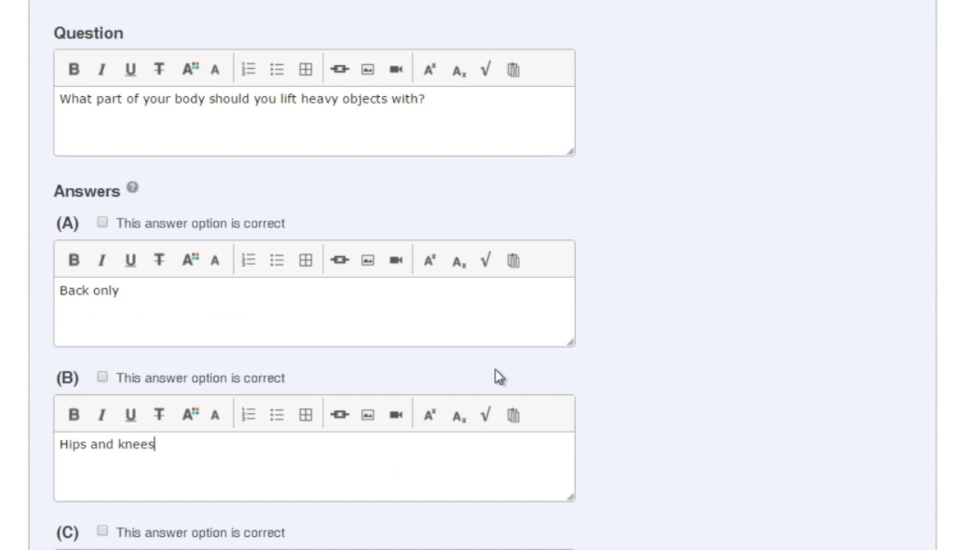
Mark answer B as correct and enter "Back and knees" as answer C.
click(102, 378)
scroll(941, 278, down, 5)
click(59, 238)
text(Back and knees)
scroll(941, 278, down, 5)
scroll(732, 317, down, 4)
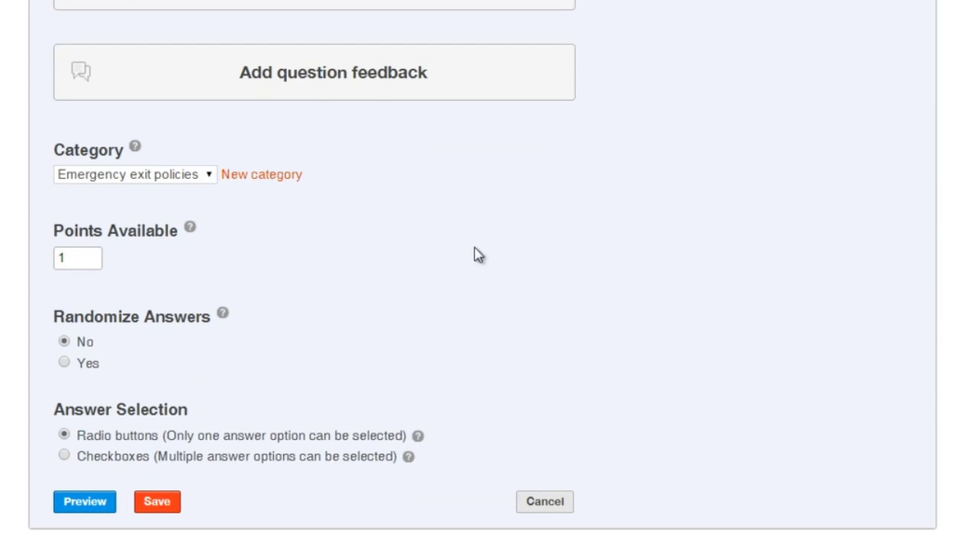
Assign the new question to the Lifting techniques category, then preview and save it.
click(208, 176)
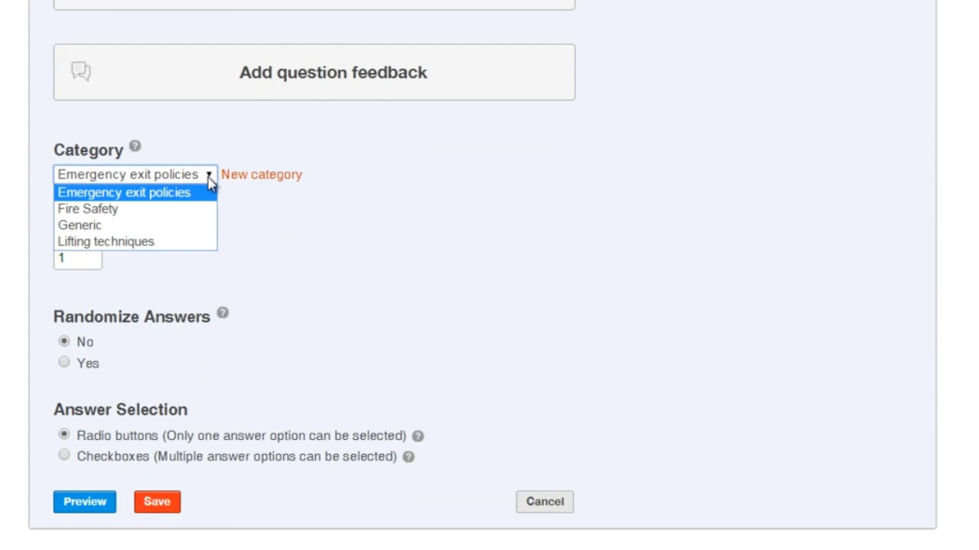
click(151, 244)
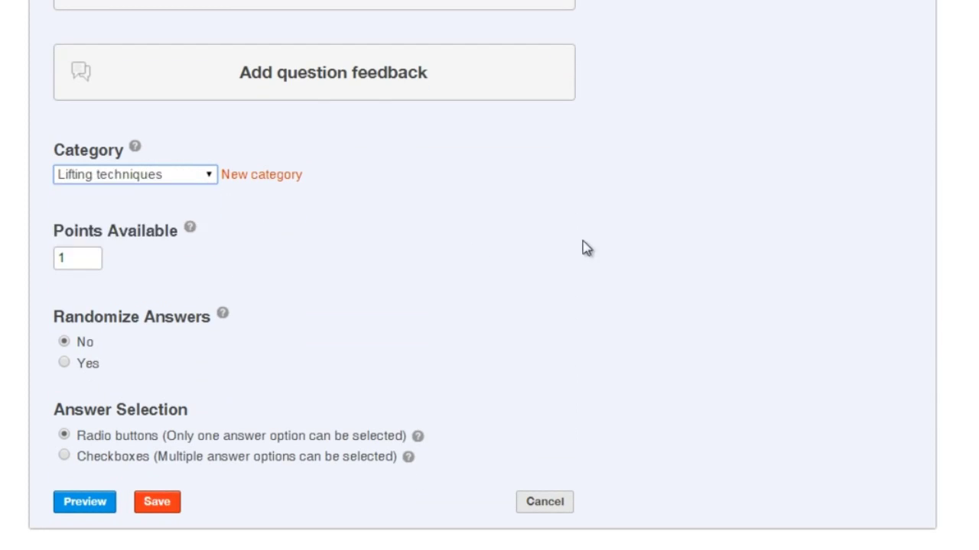
click(90, 503)
click(147, 465)
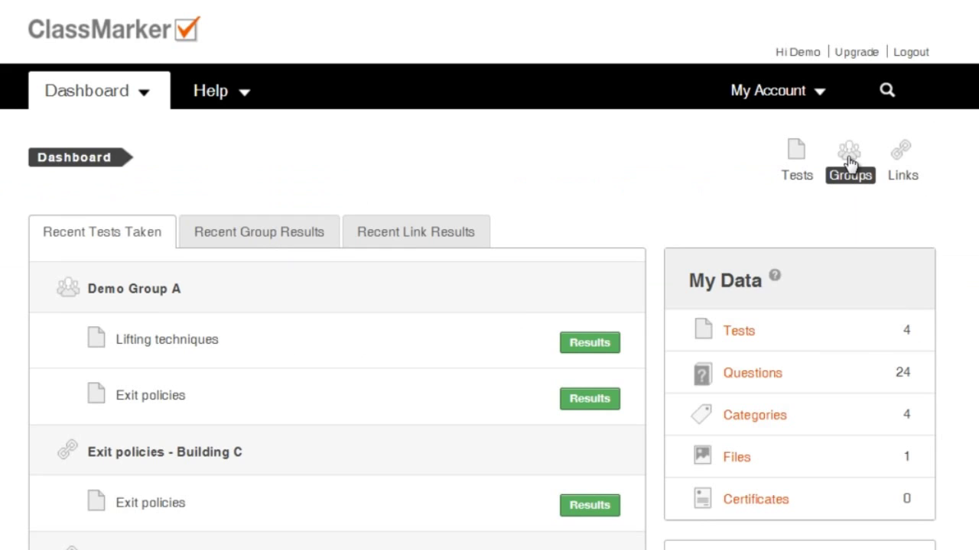
Open the groups and show the tests assigned to Demo Group A.
click(849, 160)
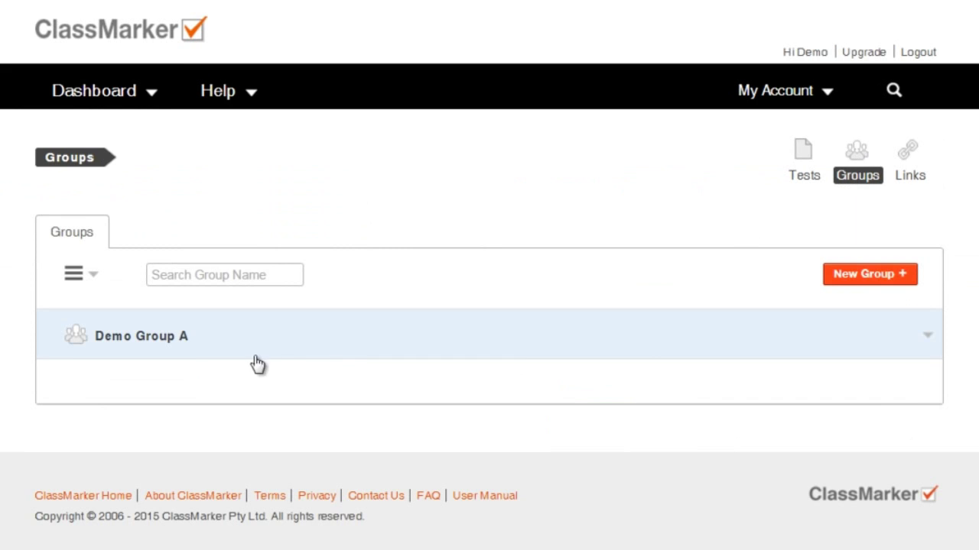
click(191, 354)
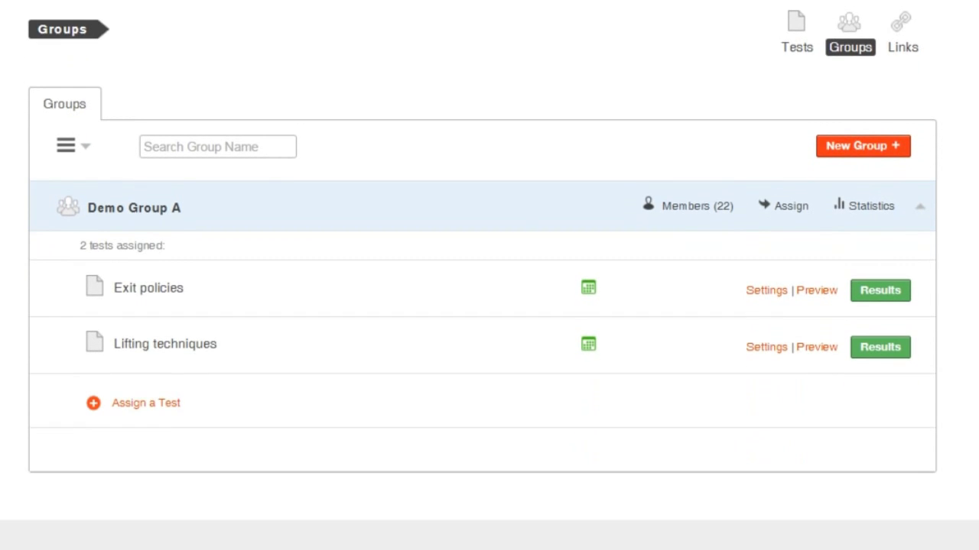
mouse_move(592, 420)
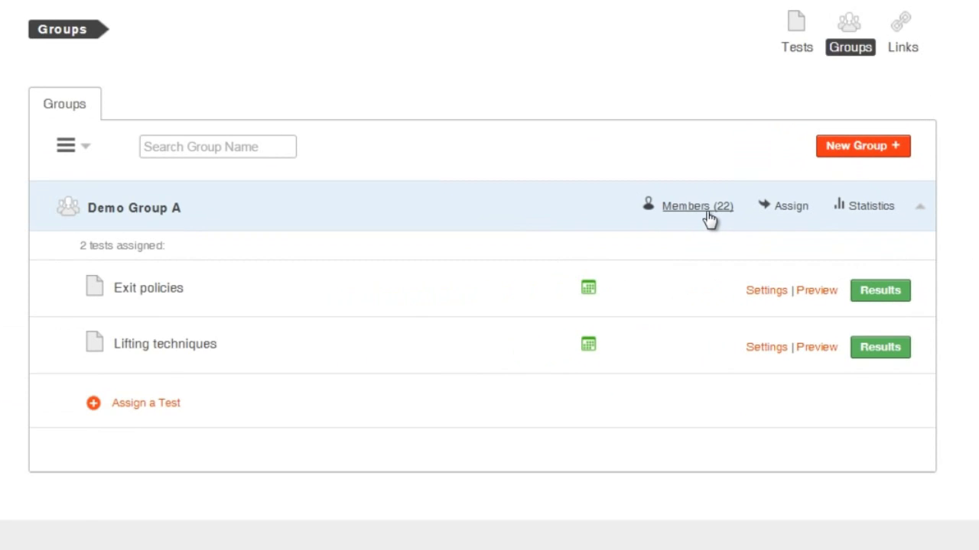
Look through the members of Demo Group A, then open the settings of the test assigned to the "Exit policies - Building C" link.
click(706, 209)
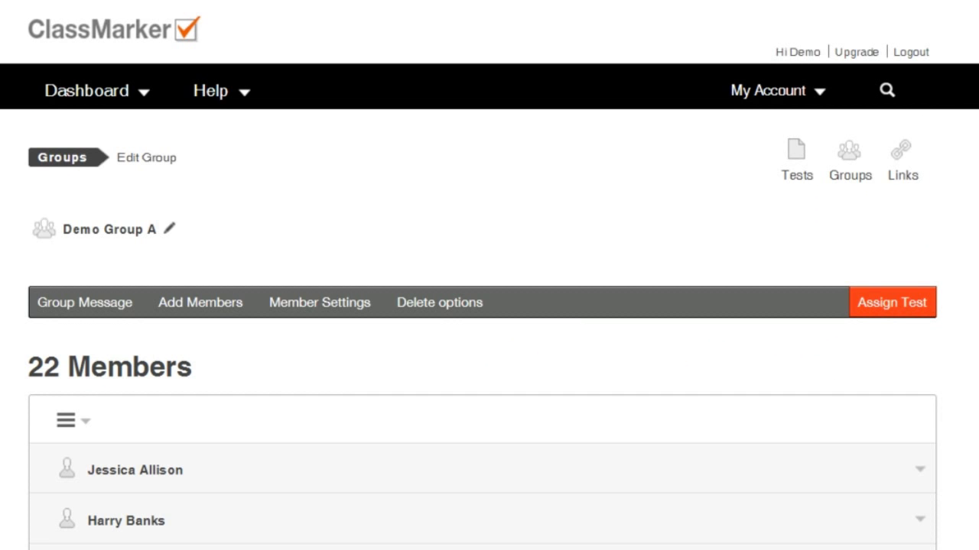
scroll(483, 306, down, 4)
click(902, 153)
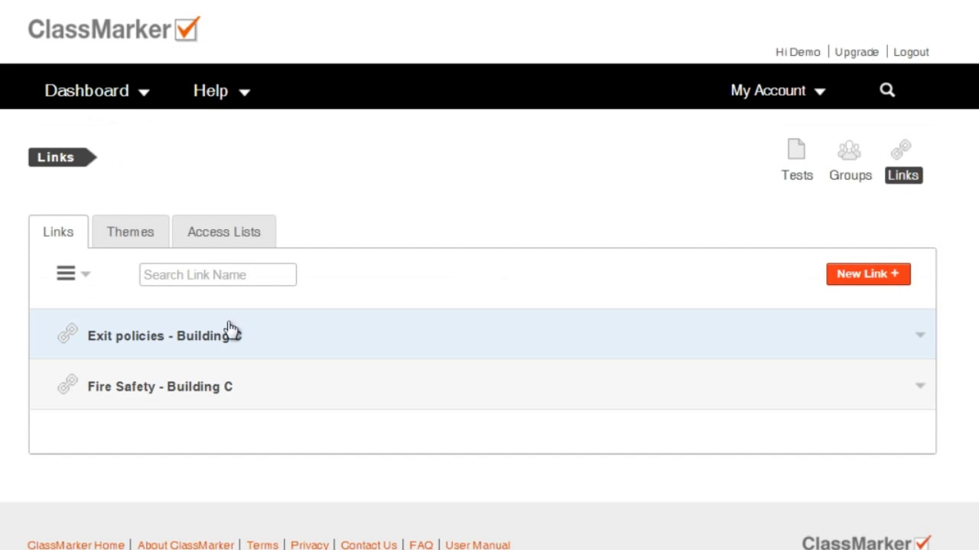
click(204, 339)
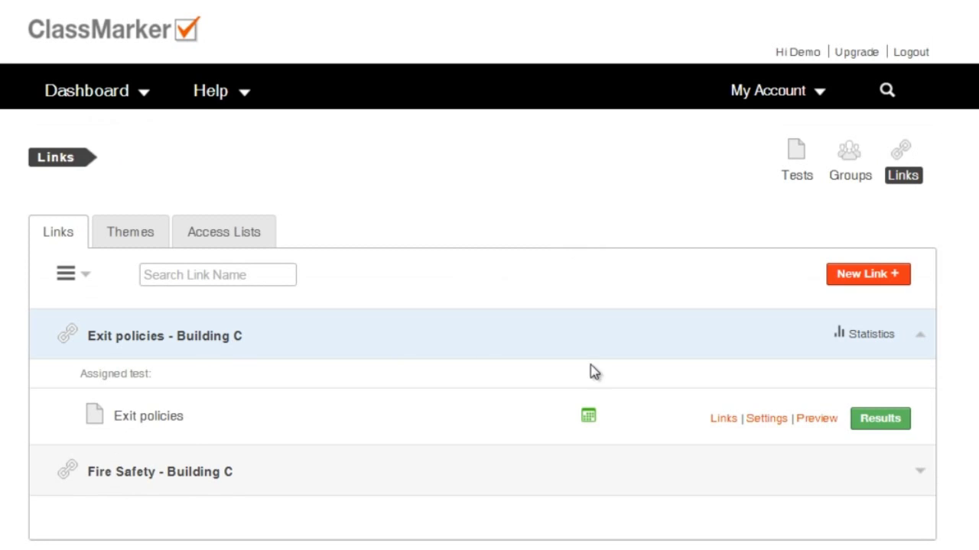
click(767, 419)
scroll(490, 306, down, 3)
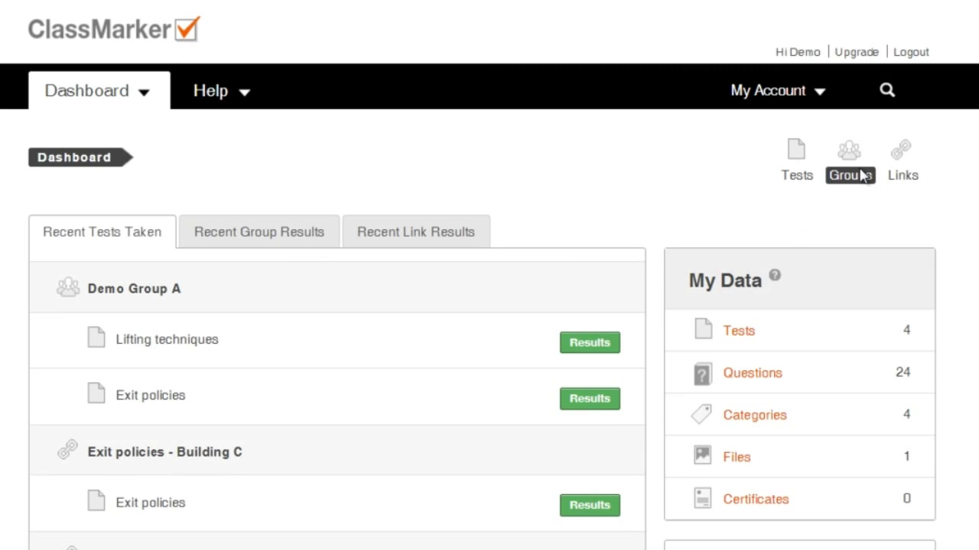
Create a new group named "Demo Group A".
click(850, 164)
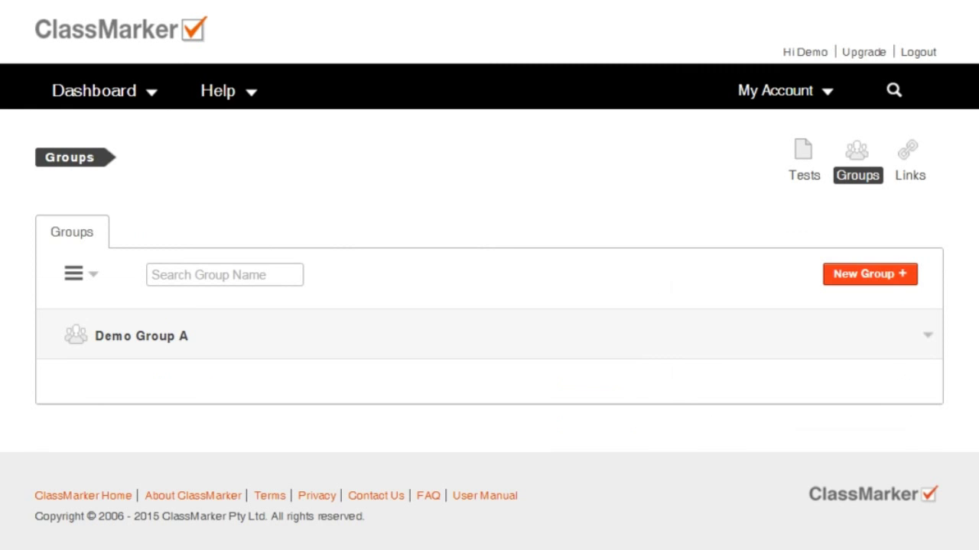
click(899, 280)
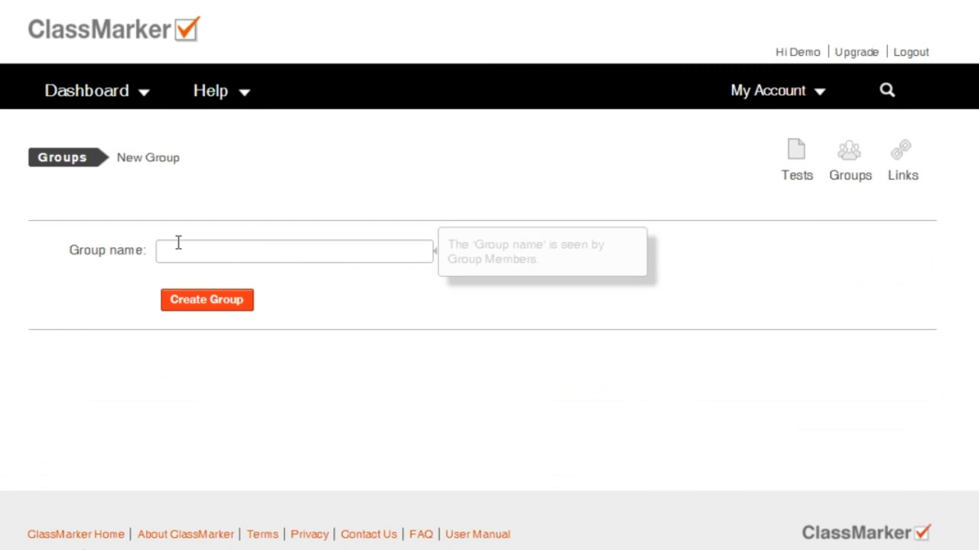
text(Demo Group A)
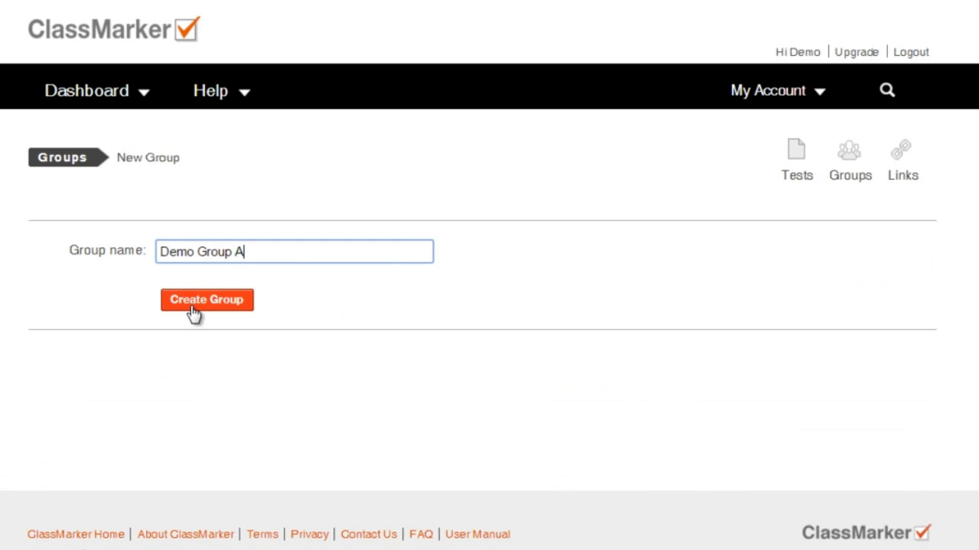
click(193, 310)
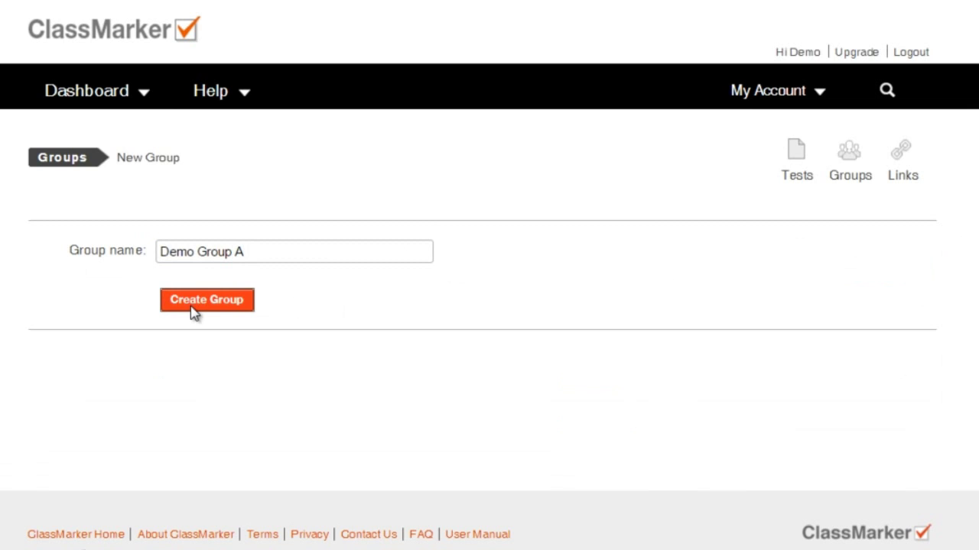
Open and review the form for entering new members in Demo Group A, then look at the group's member list.
scroll(489, 305, down, 2)
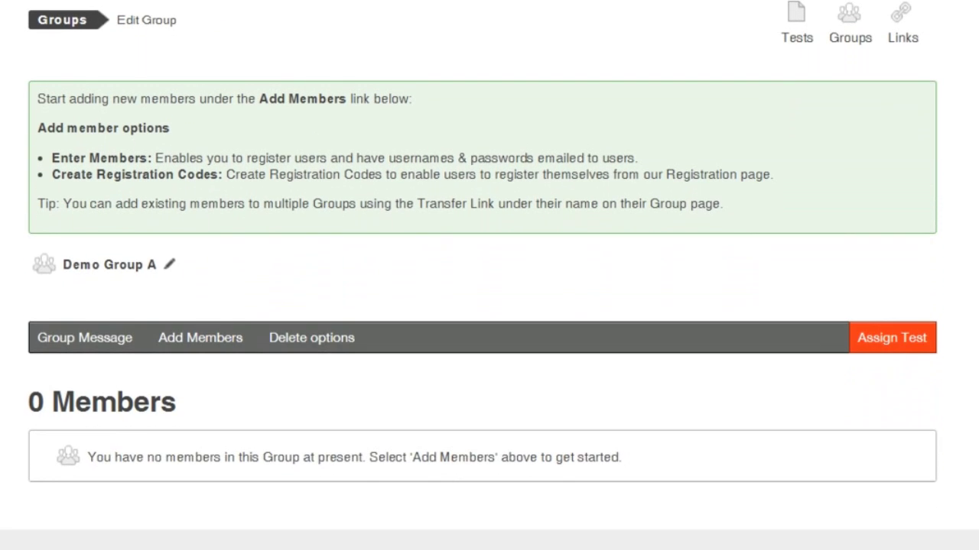
click(223, 345)
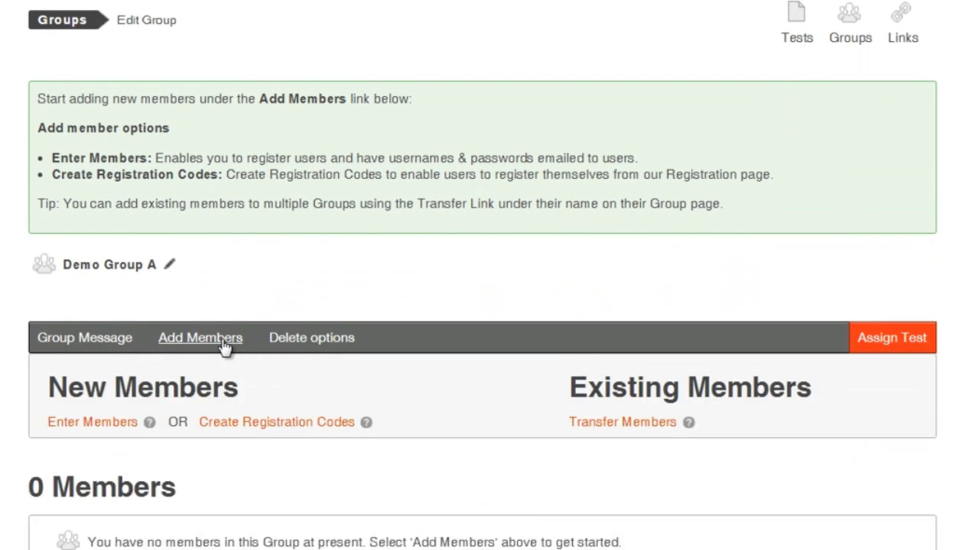
click(90, 430)
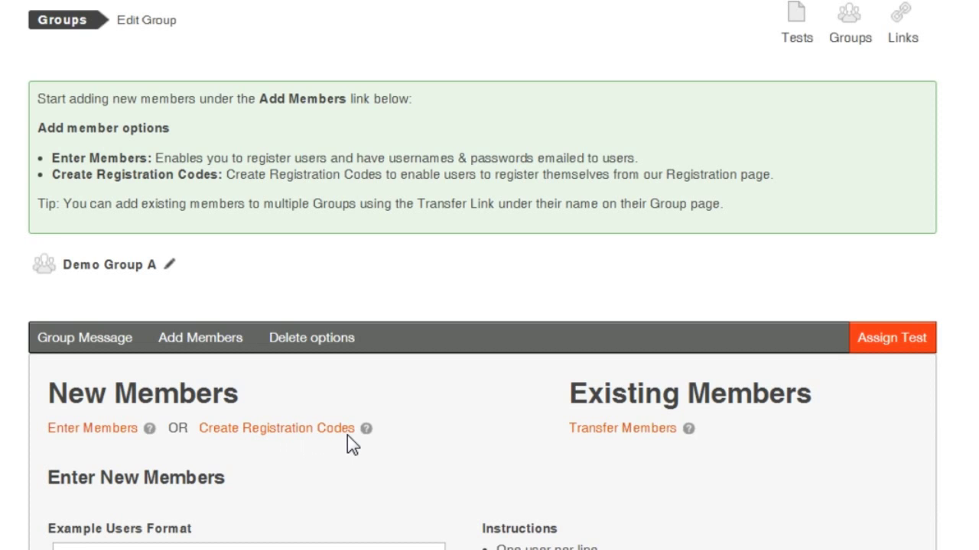
scroll(346, 435, down, 4)
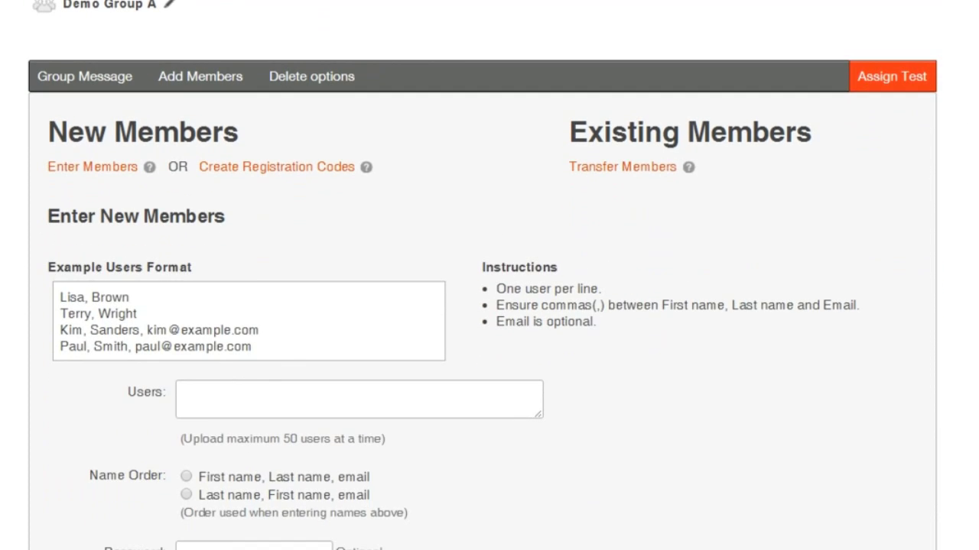
scroll(483, 275, down, 5)
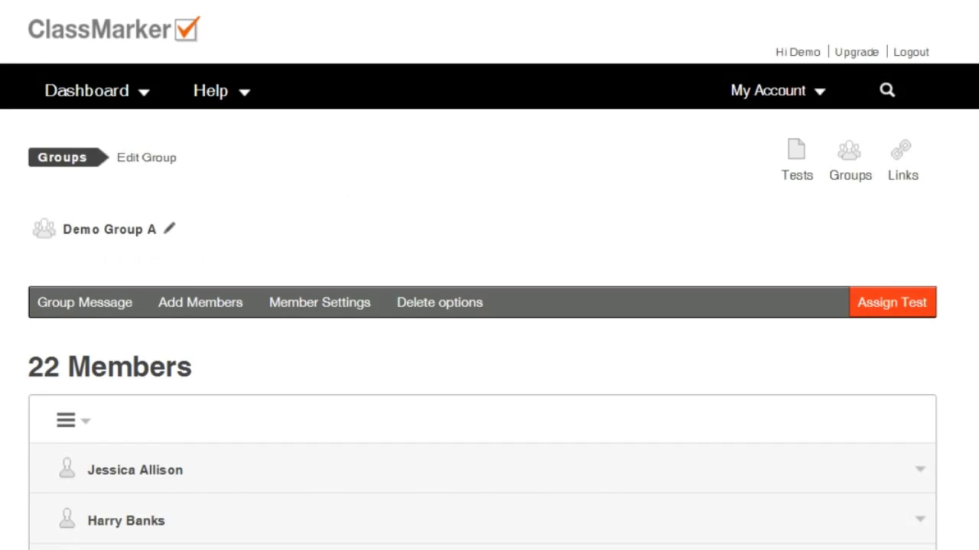
scroll(441, 149, down, 4)
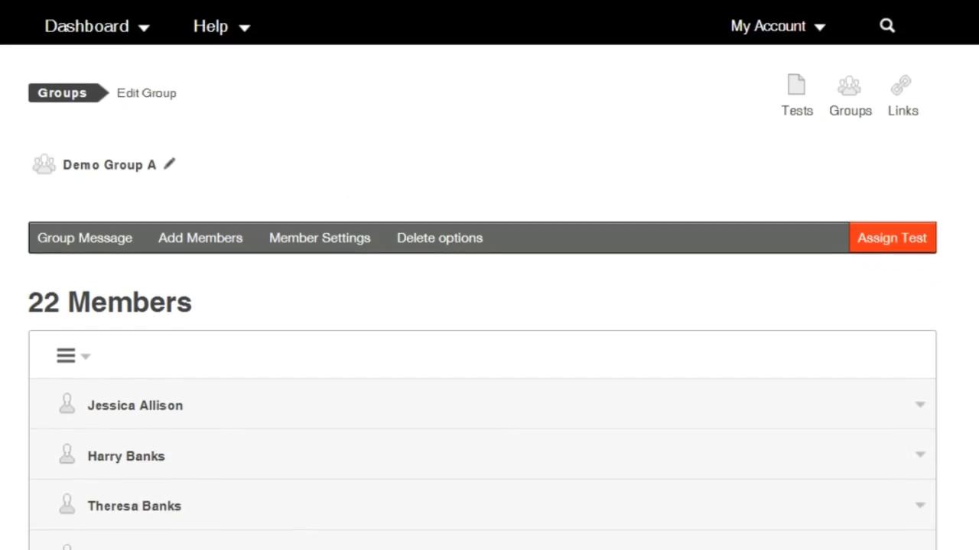
Start assigning the Health & Safety test from the tests list and choose to give it via a group.
click(126, 208)
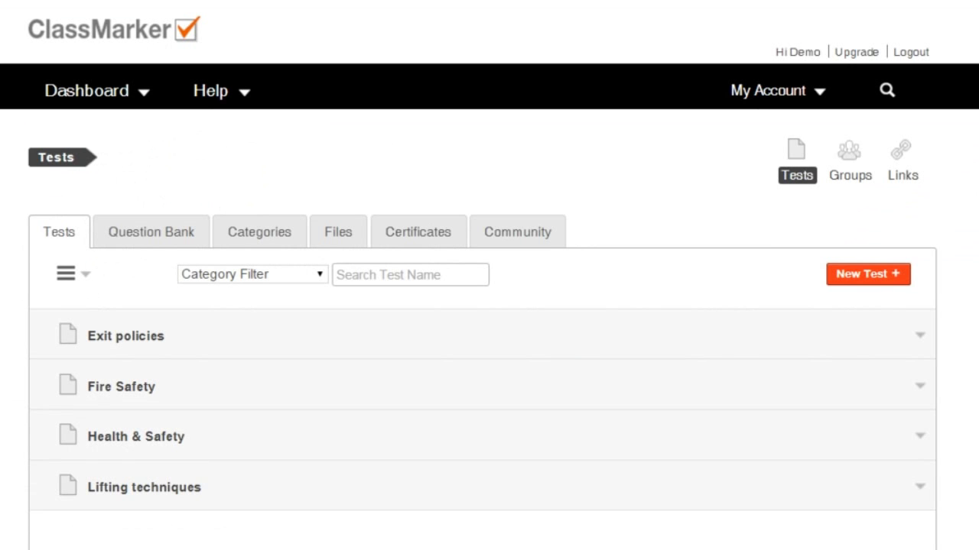
click(203, 435)
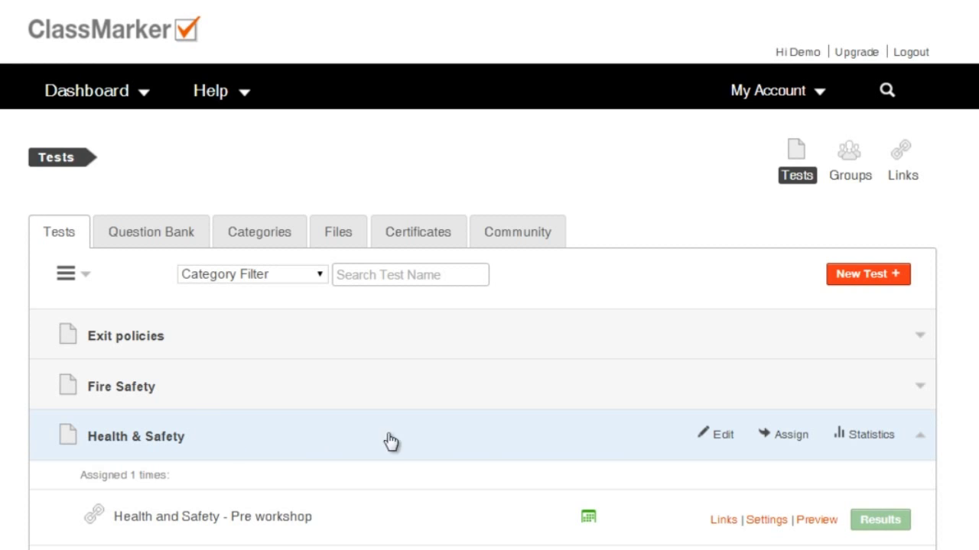
click(791, 437)
scroll(610, 323, down, 5)
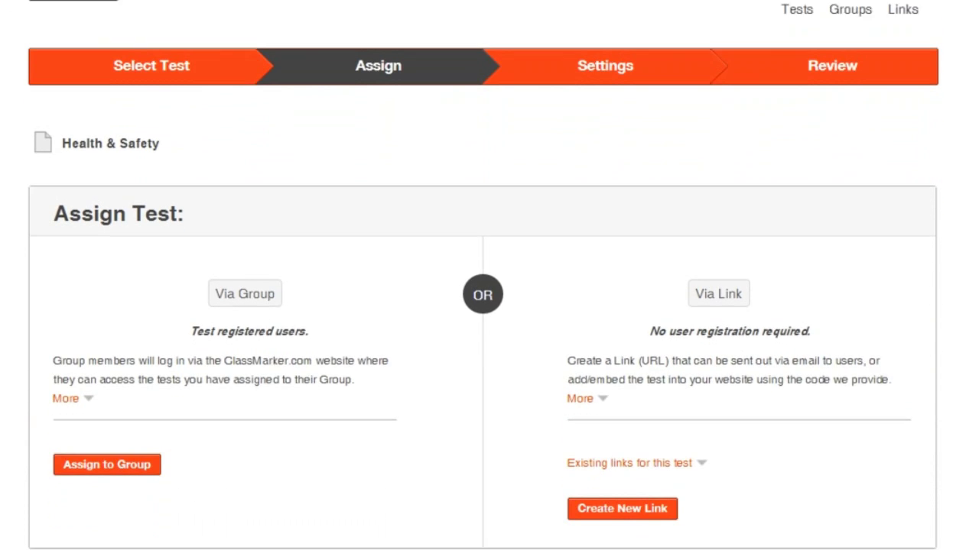
click(145, 438)
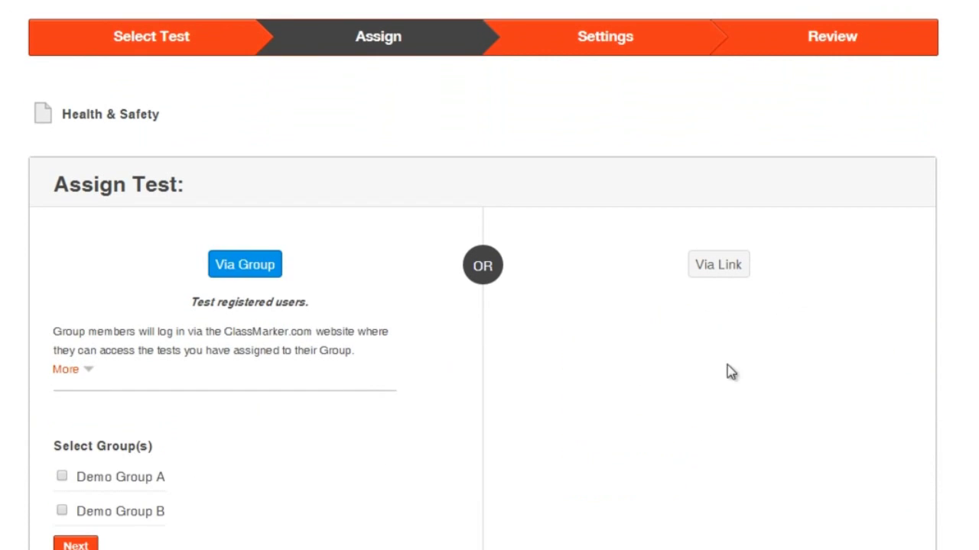
Select Demo Group A for the assignment and review its test access, introduction, test-taking and question settings.
scroll(728, 365, down, 1)
scroll(482, 321, down, 2)
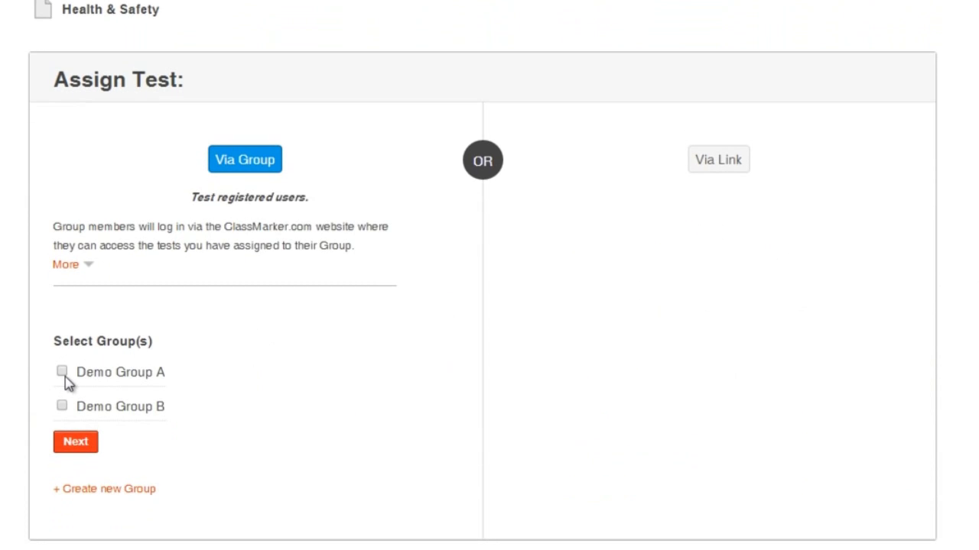
click(76, 444)
scroll(76, 444, down, 4)
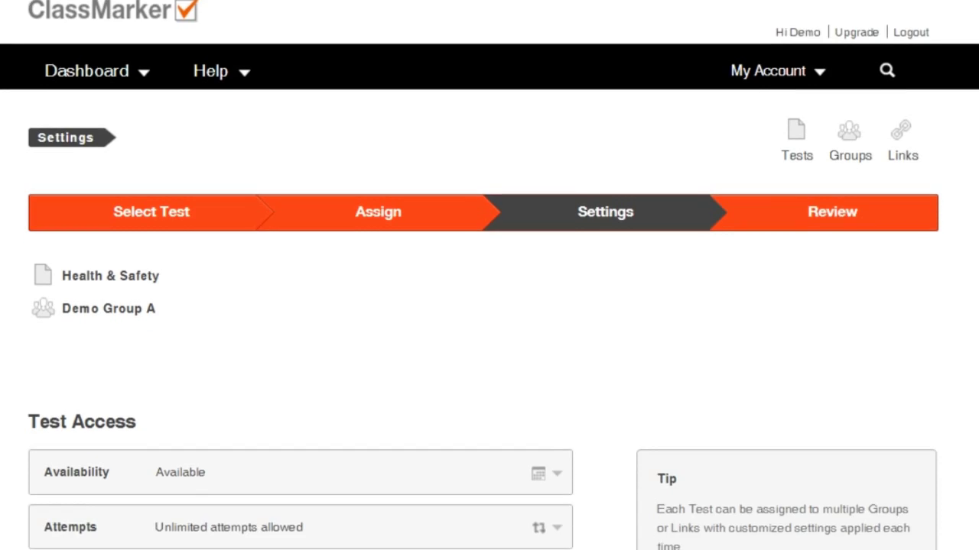
scroll(489, 275, down, 5)
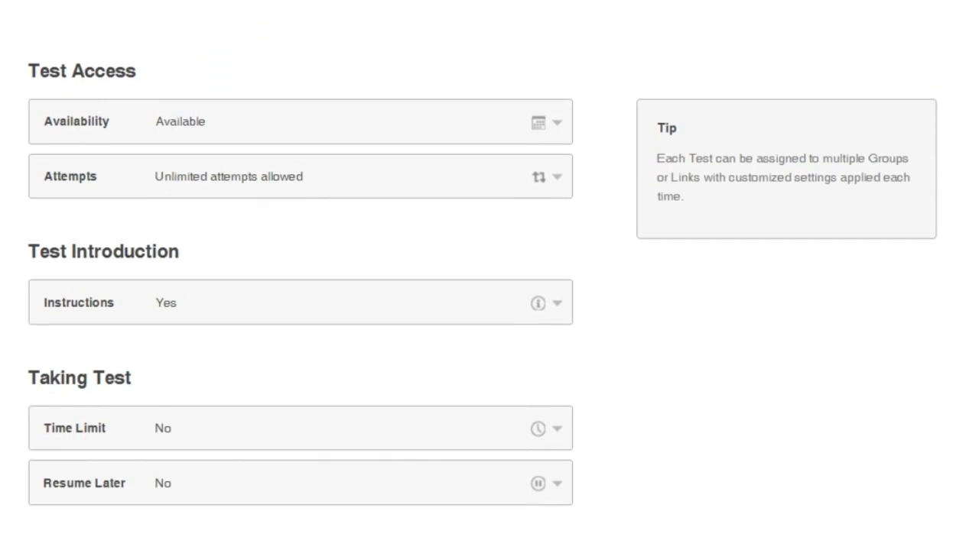
scroll(489, 275, down, 5)
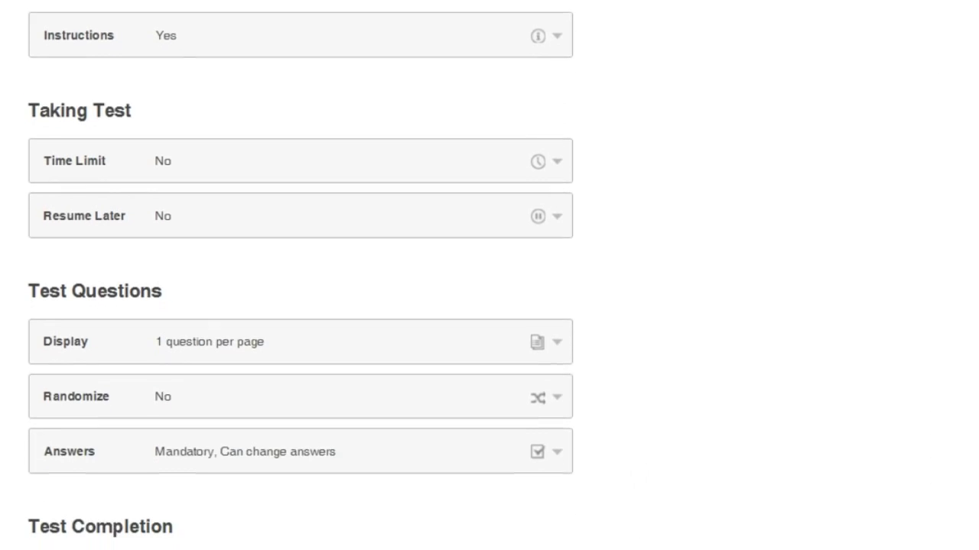
scroll(490, 275, down, 2)
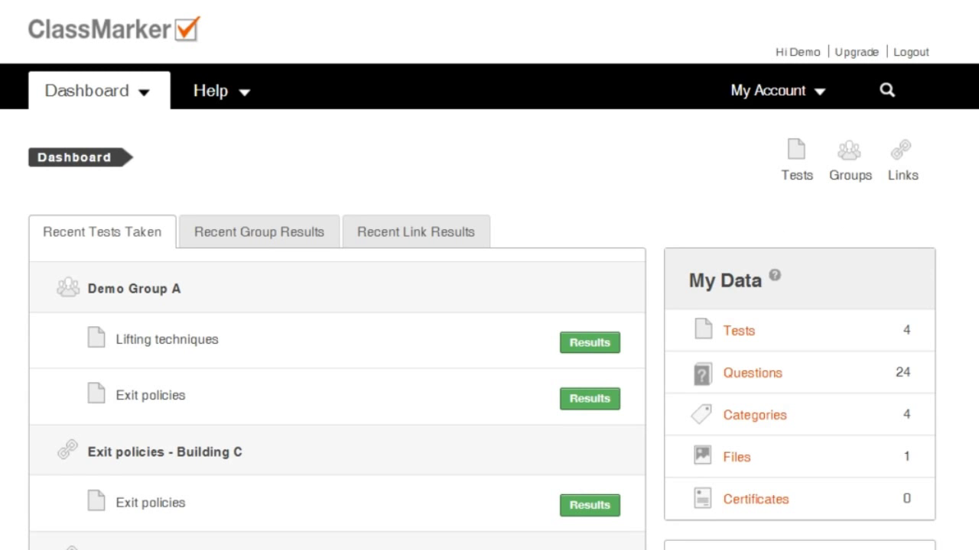
Create a new link for the Health & Safety test and name it "Health and Safety - Pre workshop".
click(900, 161)
click(863, 283)
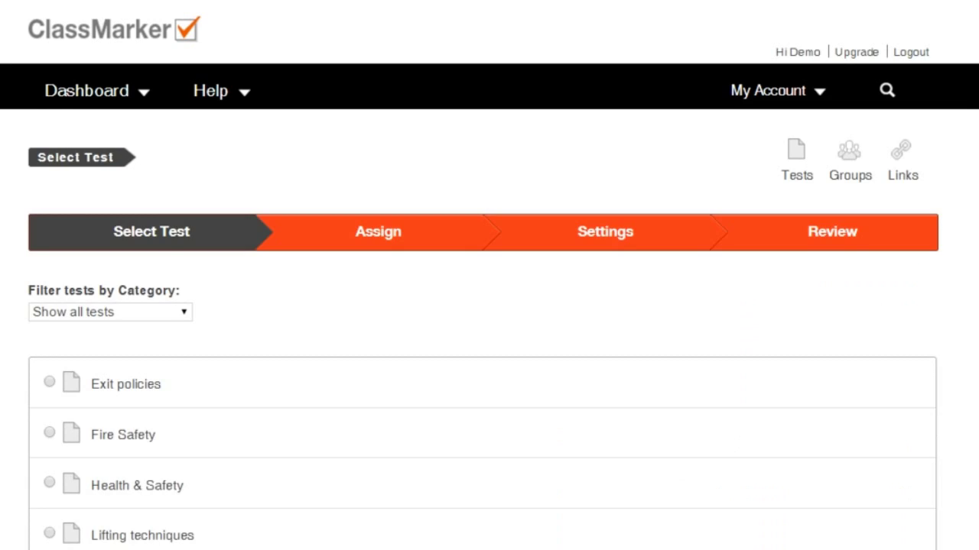
scroll(489, 344, down, 3)
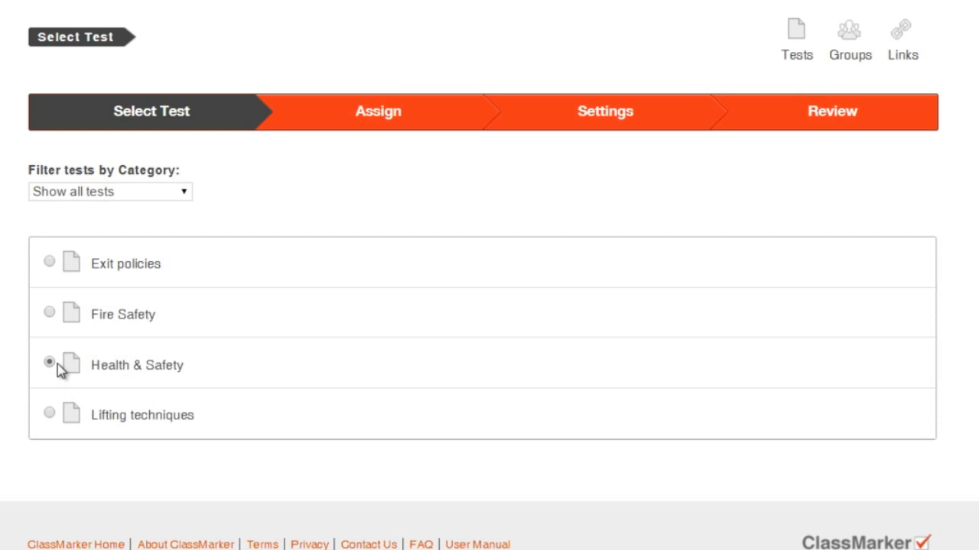
scroll(489, 306, down, 5)
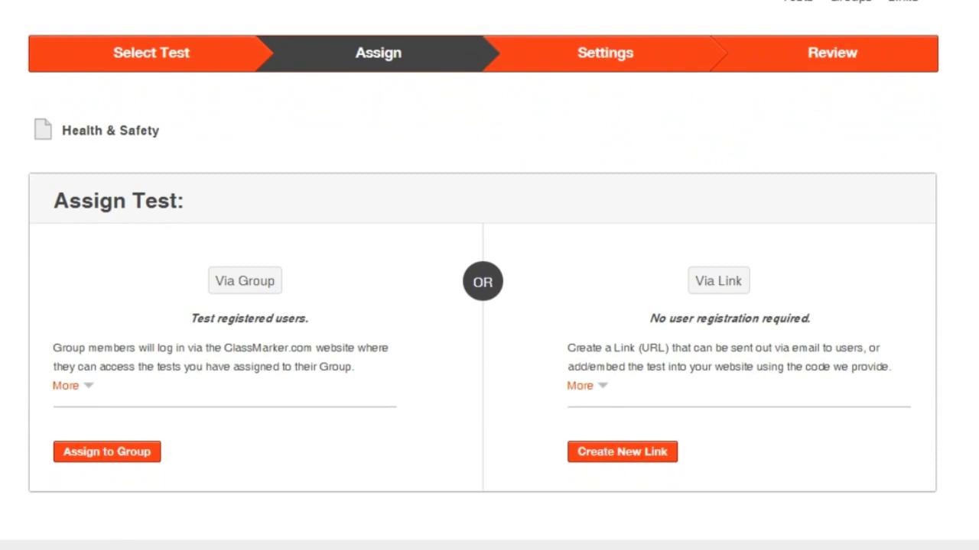
click(629, 455)
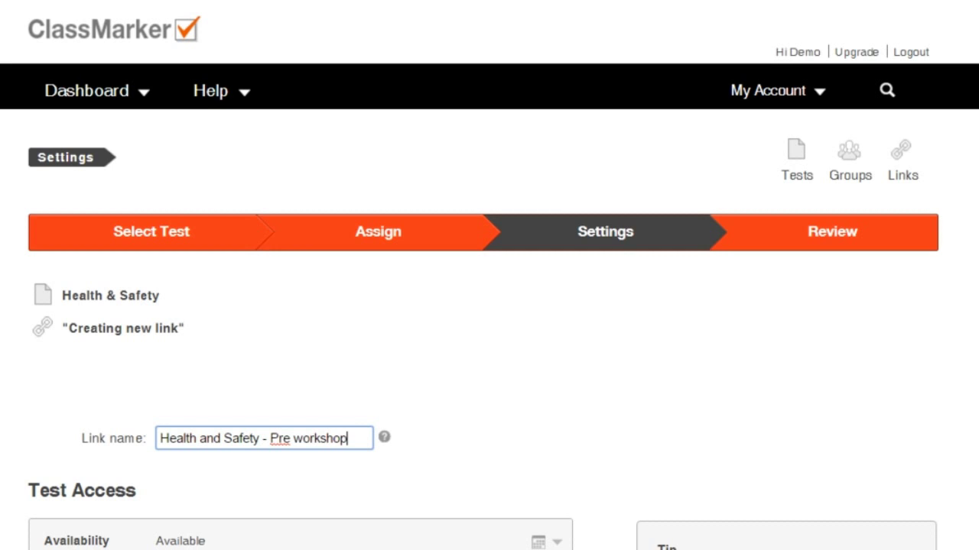
Examine the link's availability options, including the start date calendar, and the options for limiting attempts.
scroll(489, 276, down, 5)
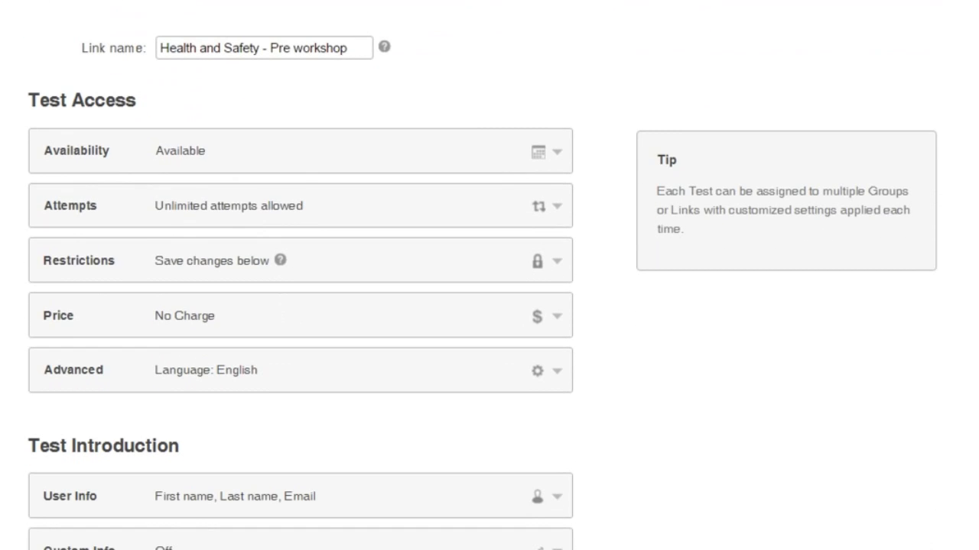
click(96, 158)
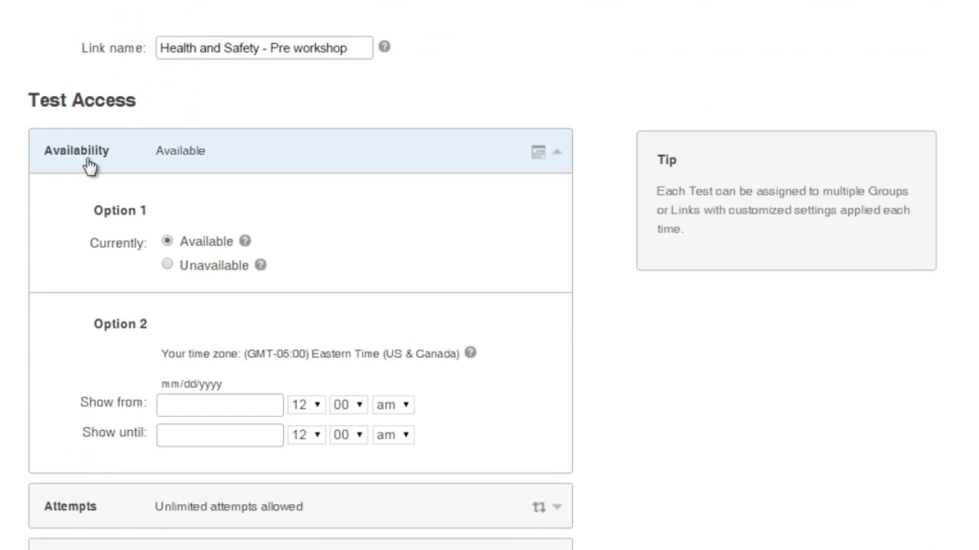
click(187, 412)
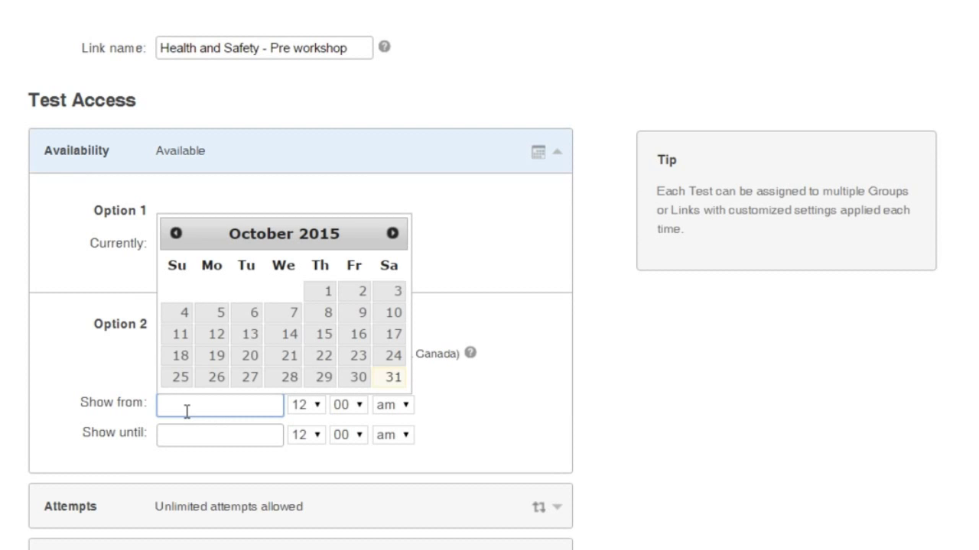
click(517, 455)
scroll(511, 454, down, 5)
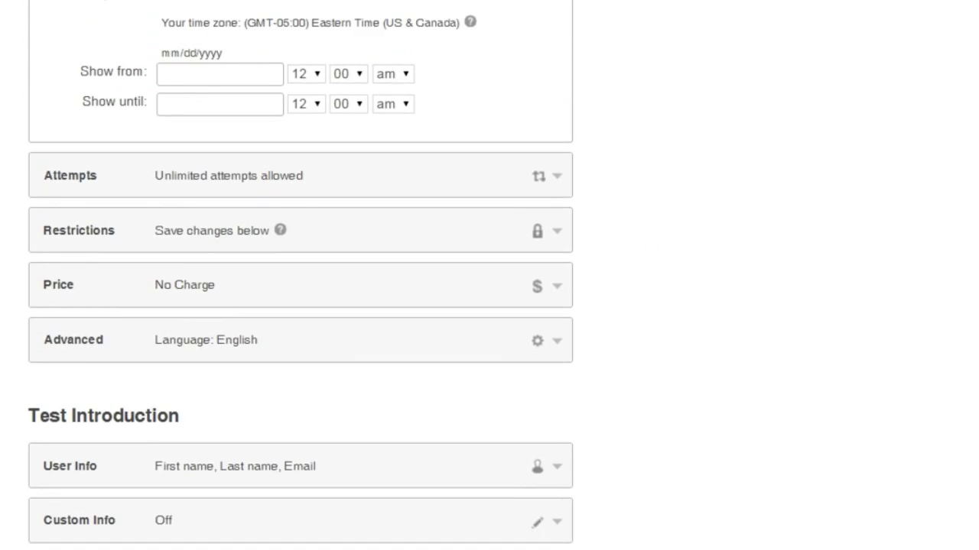
click(82, 182)
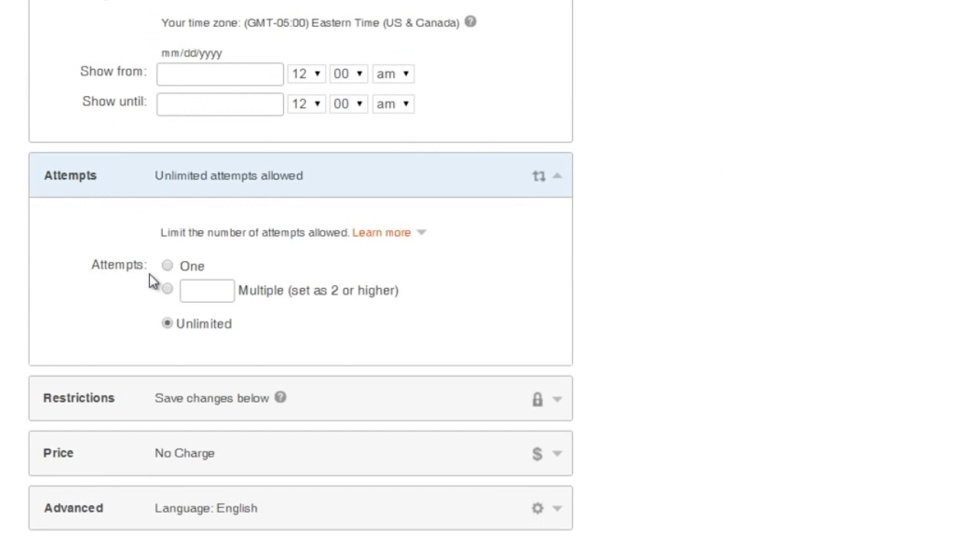
Restrict access to the link with the access list "Course Attendees - Building A".
scroll(384, 128, down, 5)
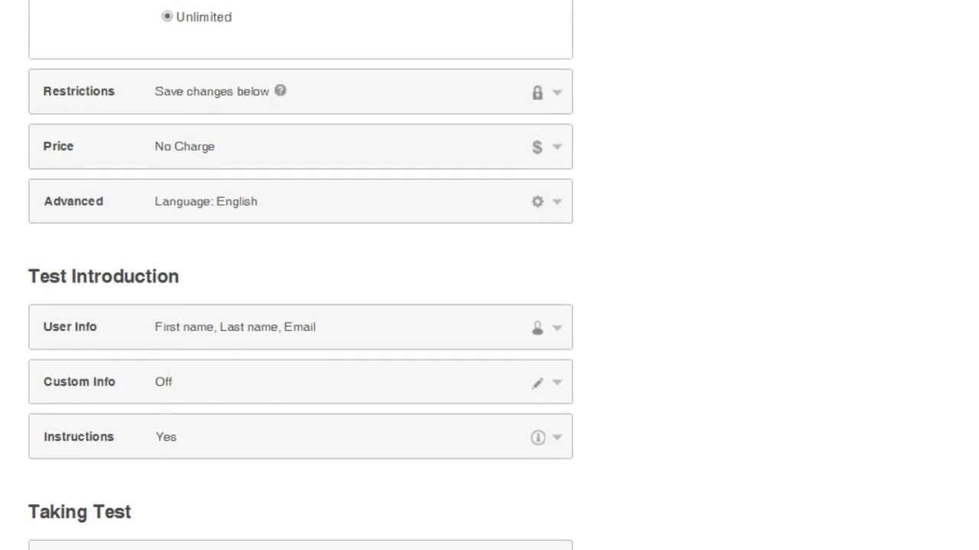
click(89, 77)
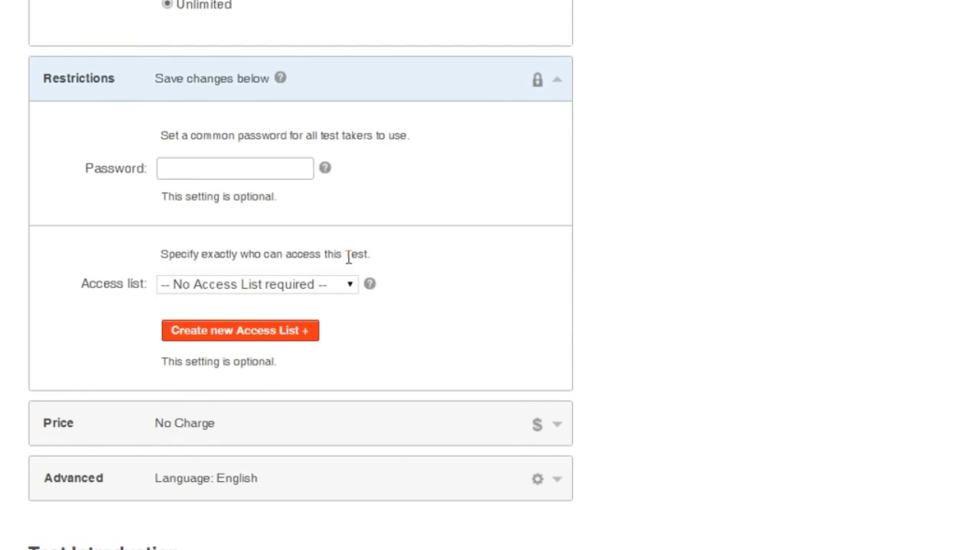
click(349, 285)
click(323, 319)
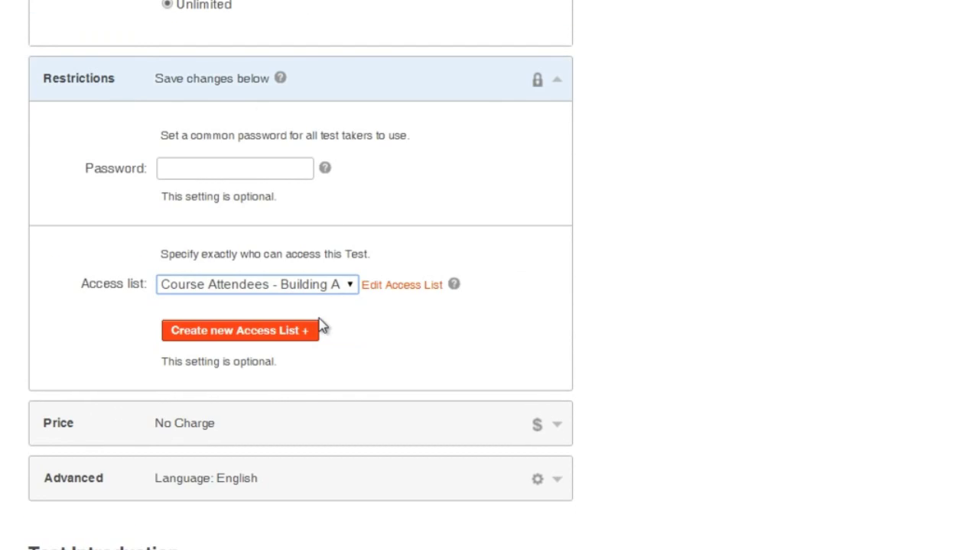
Examine the access question and the list items of the "Course Attendees - Building A" access list, leaving them as they are.
click(397, 286)
click(187, 391)
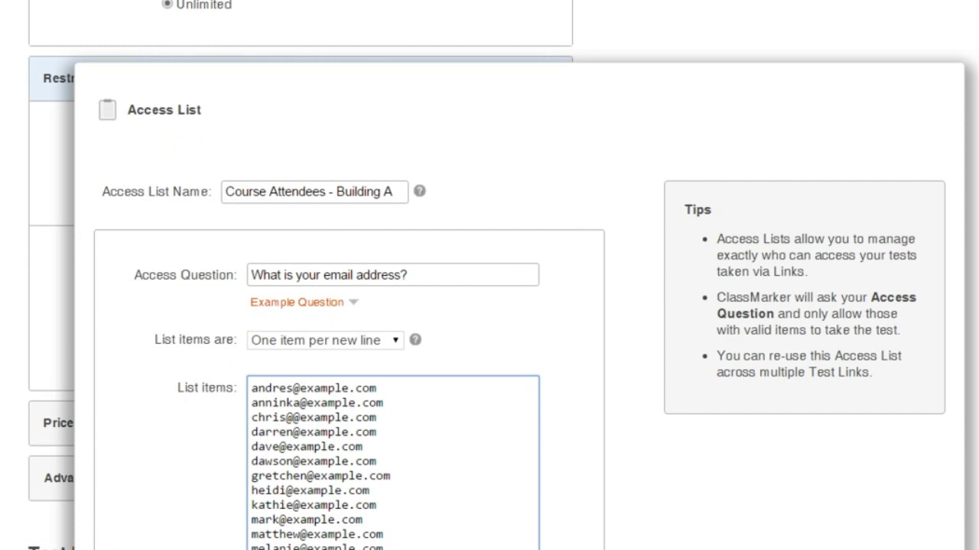
scroll(489, 306, down, 5)
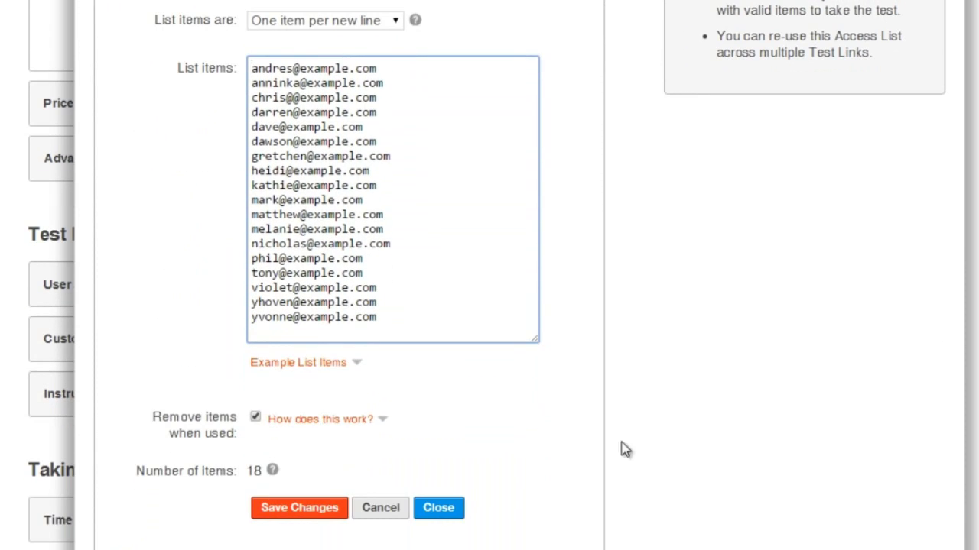
click(440, 508)
scroll(937, 285, down, 2)
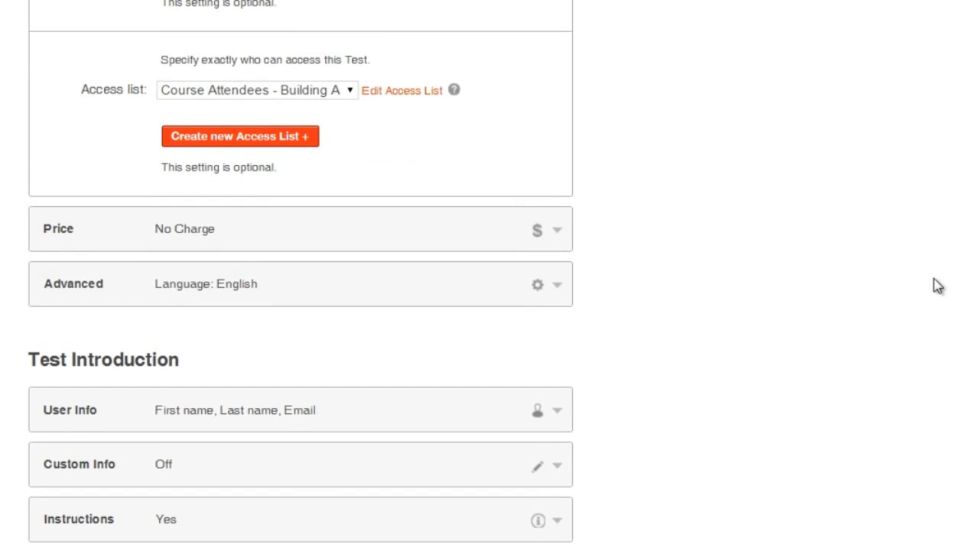
Examine the link's price options and the languages available for the test interface.
click(61, 237)
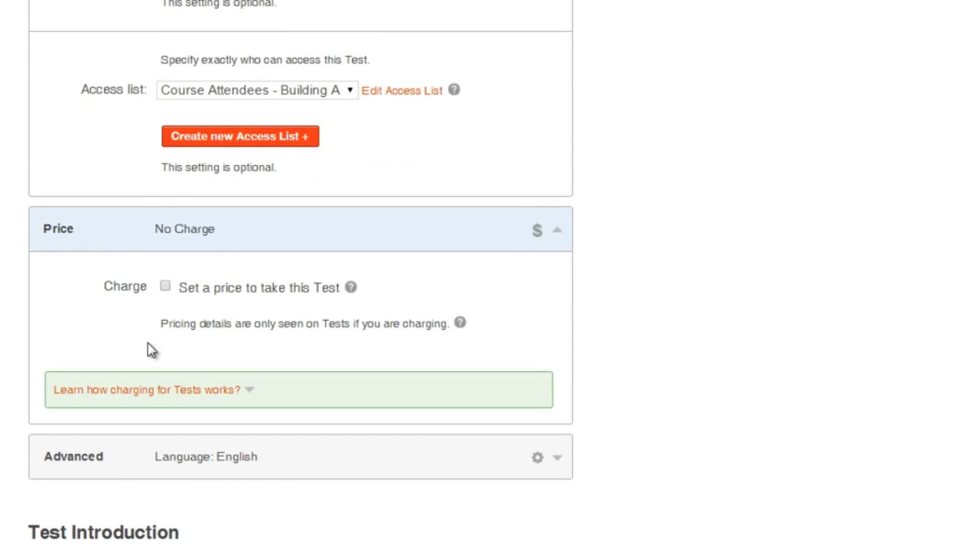
scroll(300, 276, down, 4)
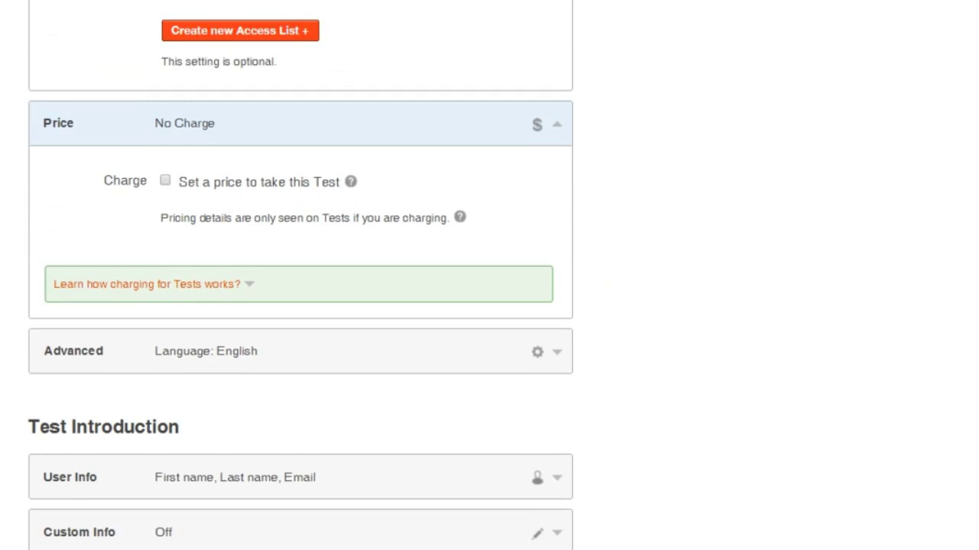
click(81, 280)
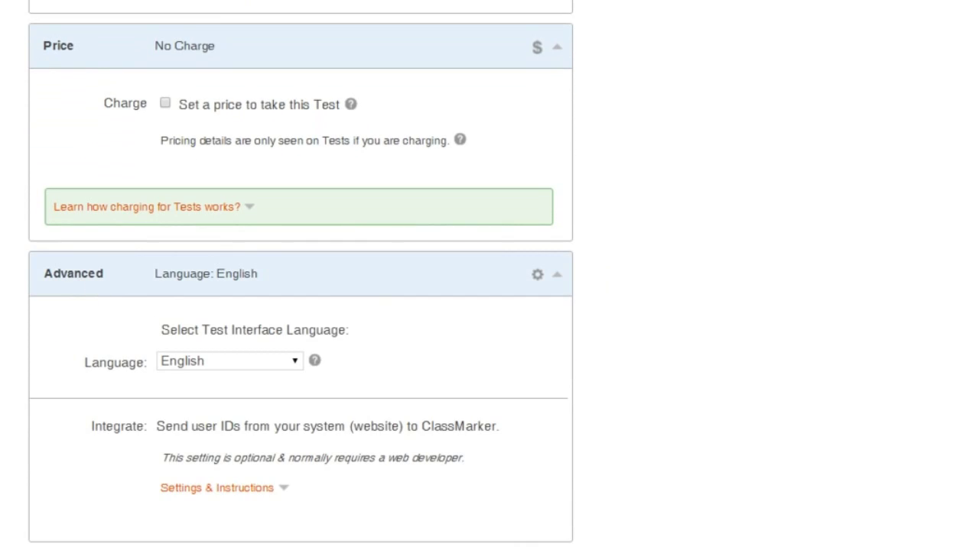
click(298, 363)
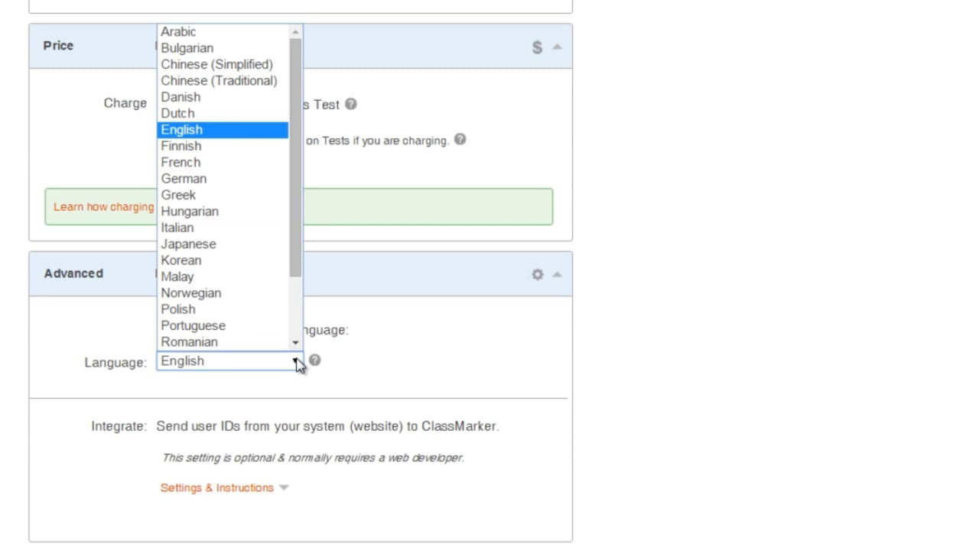
click(797, 348)
scroll(797, 348, down, 10)
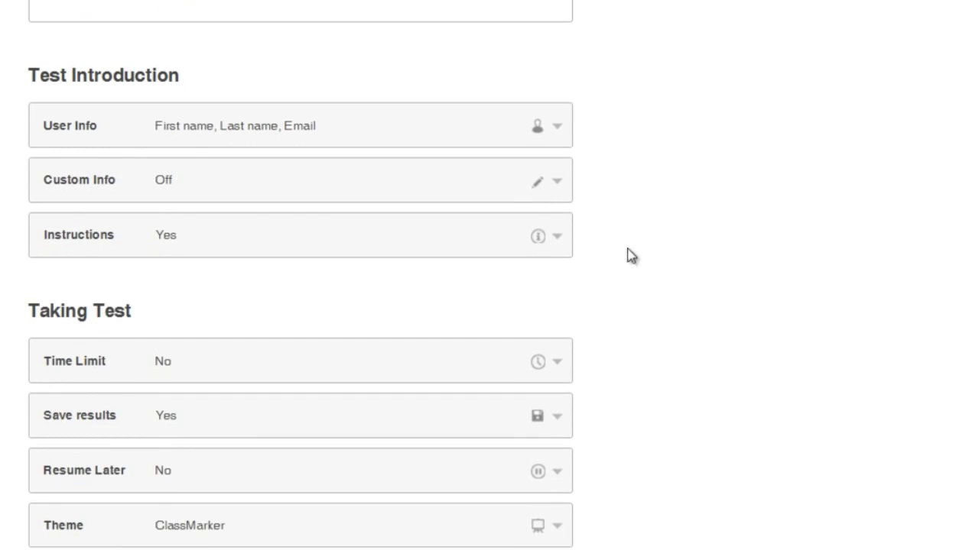
Check the required user info and add the mandatory extra information question "What is your phone number?".
click(83, 132)
scroll(154, 247, down, 3)
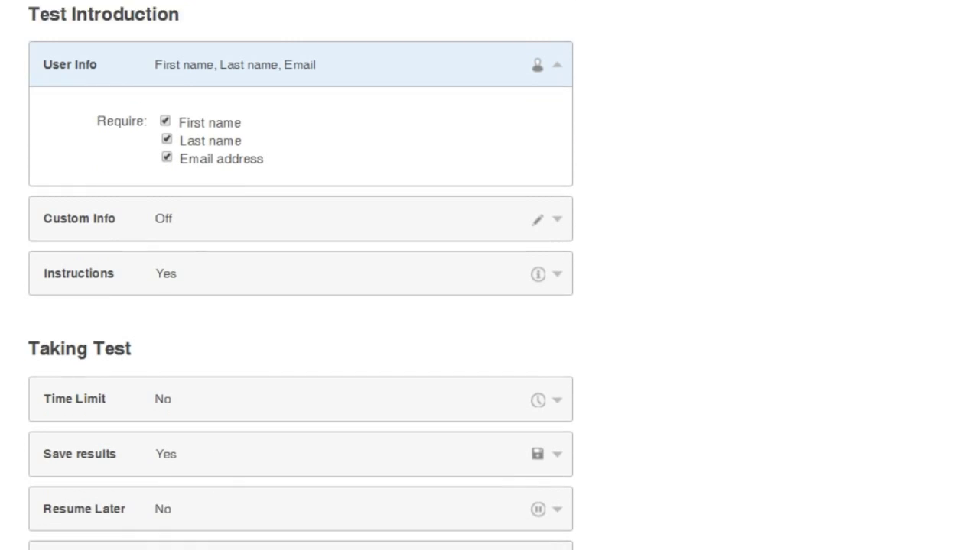
click(91, 183)
scroll(223, 218, down, 2)
click(58, 142)
text(hat is your phone number?)
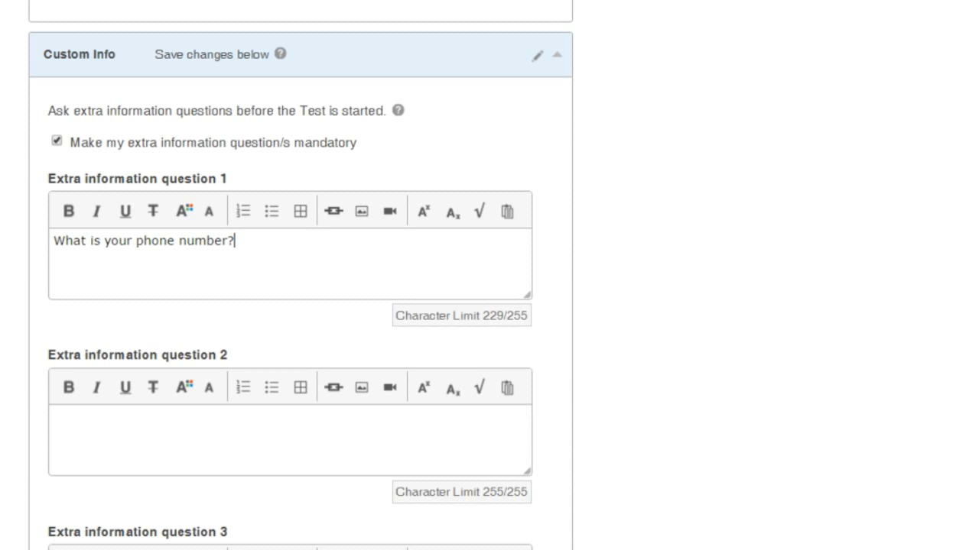
Check the test guidelines and custom instructions, and set the link's time limit to 20 minutes.
scroll(301, 306, down, 10)
click(65, 111)
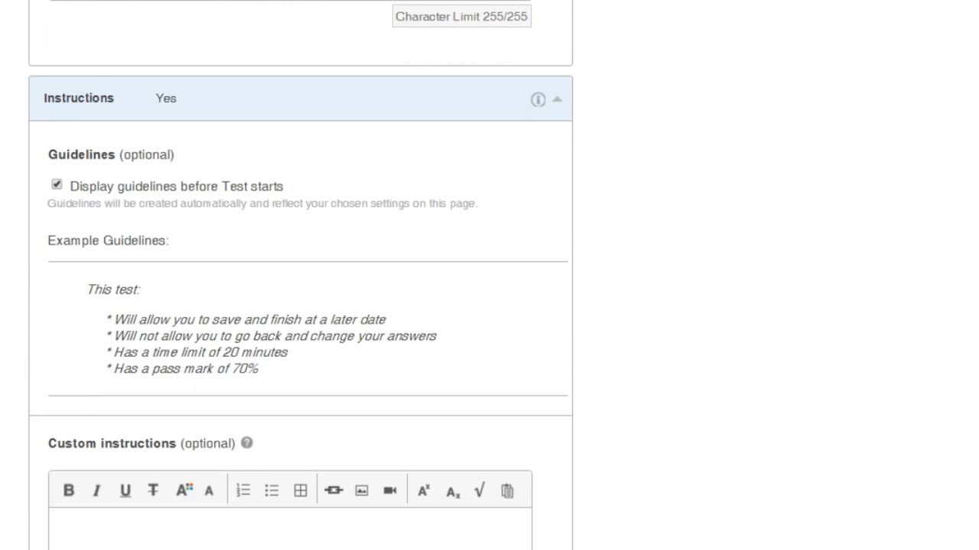
scroll(94, 229, down, 10)
click(84, 142)
click(177, 186)
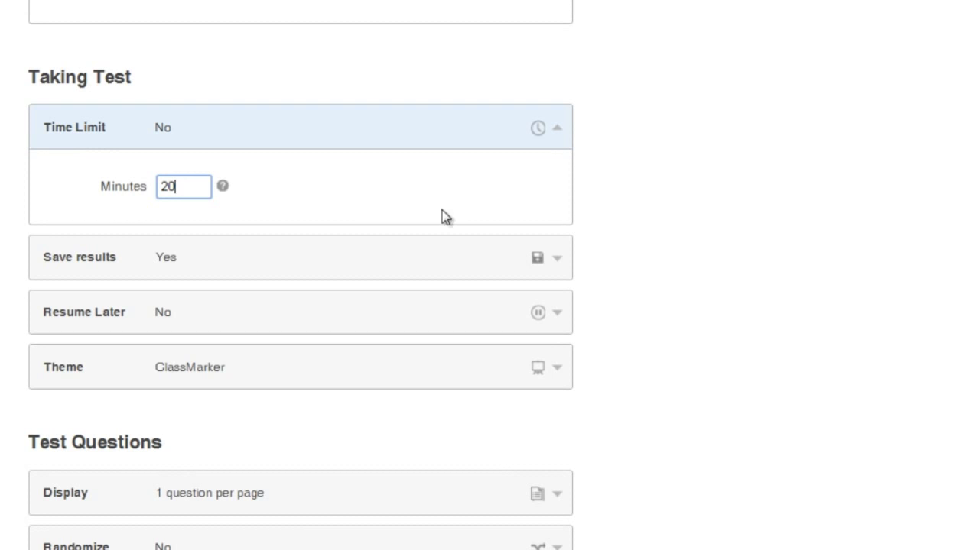
Examine the options for saving results and for letting test takers save and resume the test.
click(68, 267)
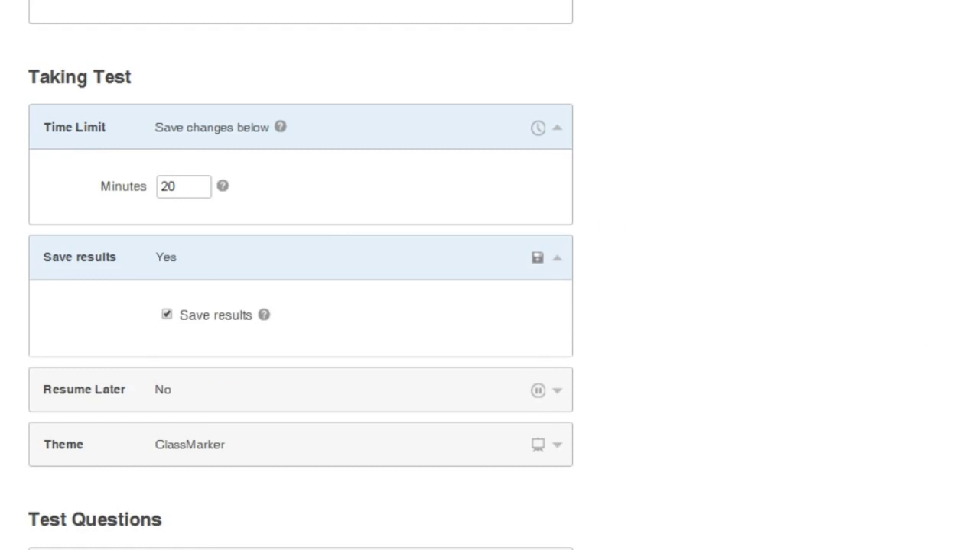
scroll(301, 278, down, 2)
click(99, 285)
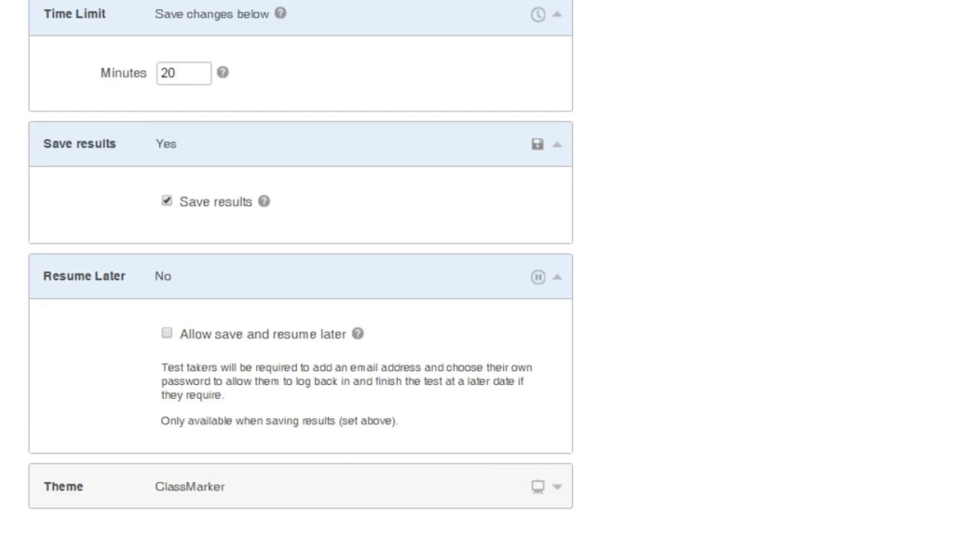
Start a new theme named "Company Theme" and embed the "Use Your logo" picture as its logo image.
scroll(402, 267, down, 5)
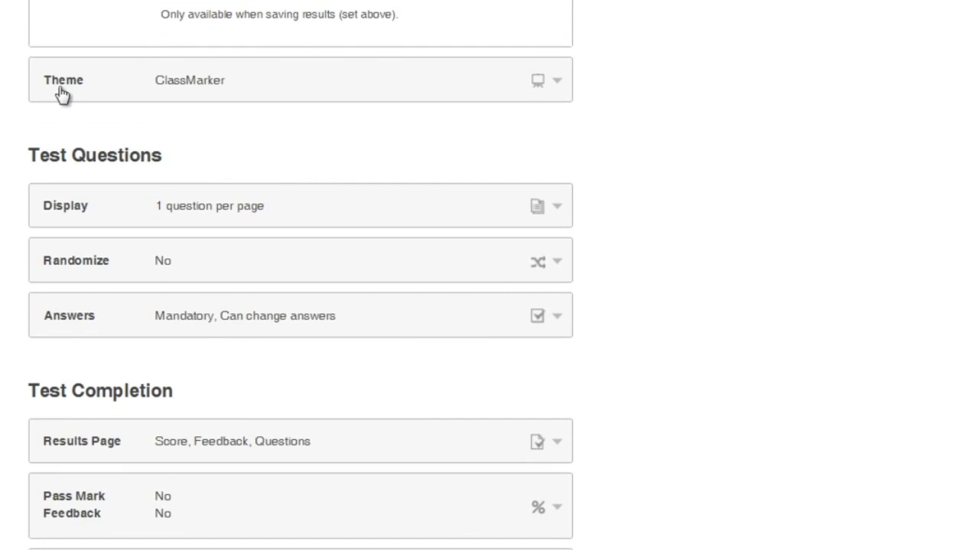
click(61, 93)
click(245, 219)
text(Company Theme)
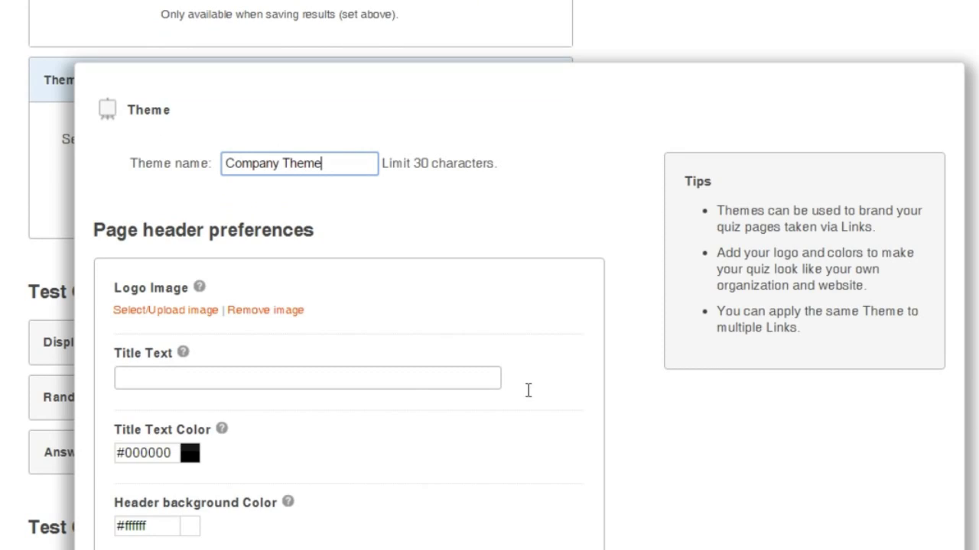
click(138, 310)
click(515, 153)
click(326, 147)
click(275, 181)
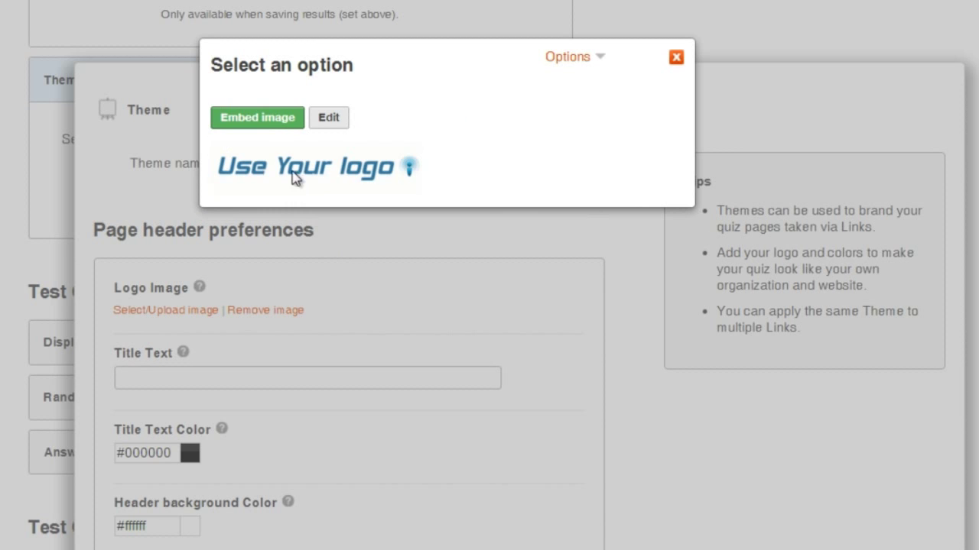
click(273, 118)
Set the header logo alignment to Centered, try another colour in the theme's preferences, and leave the theme editor.
scroll(489, 275, down, 5)
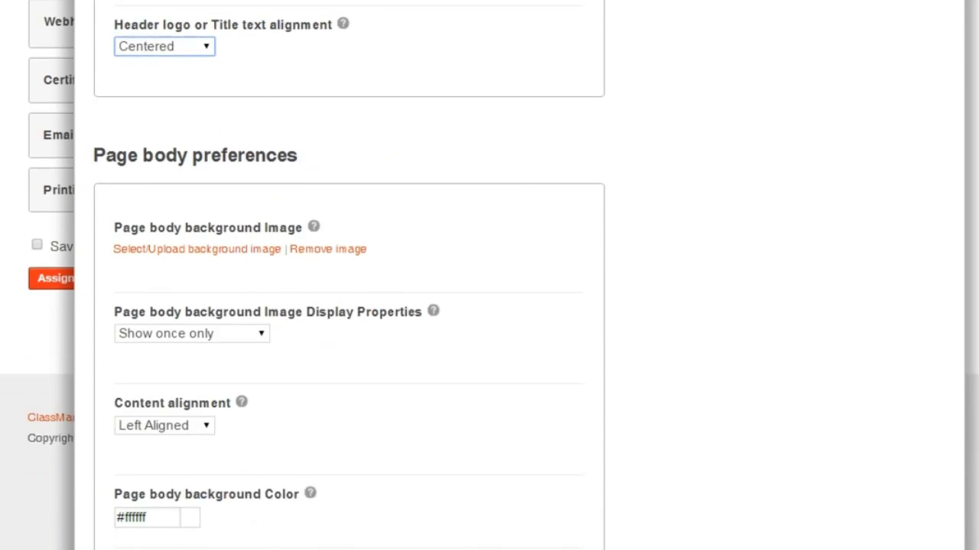
scroll(489, 275, down, 10)
click(191, 99)
click(179, 135)
drag(180, 136, 188, 161)
click(240, 100)
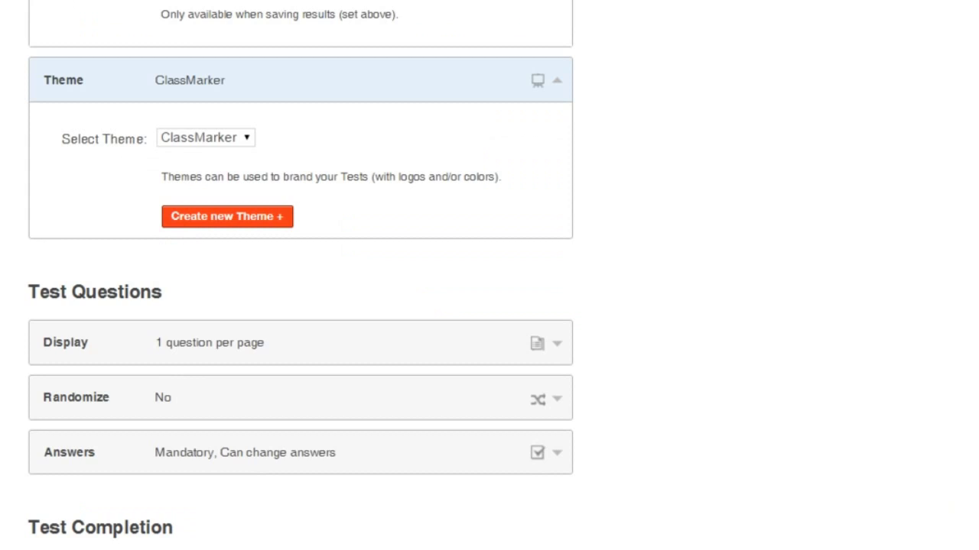
Examine the settings for questions per page, random question order, and mandatory or changeable answers.
scroll(306, 275, down, 4)
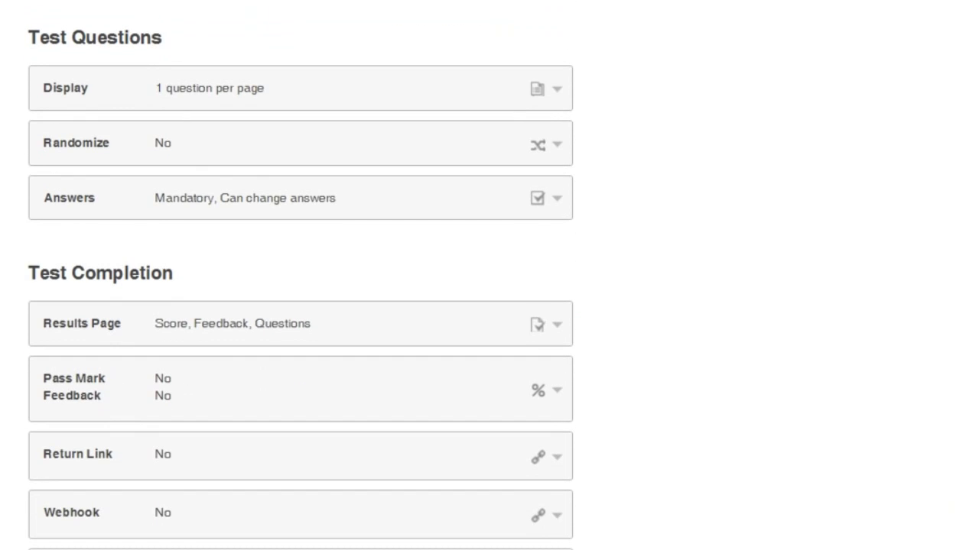
click(66, 92)
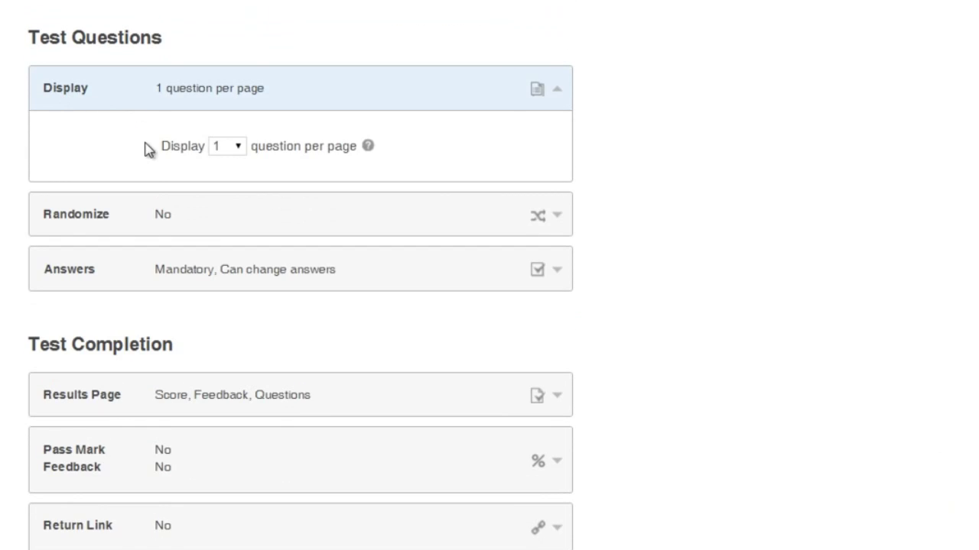
click(92, 218)
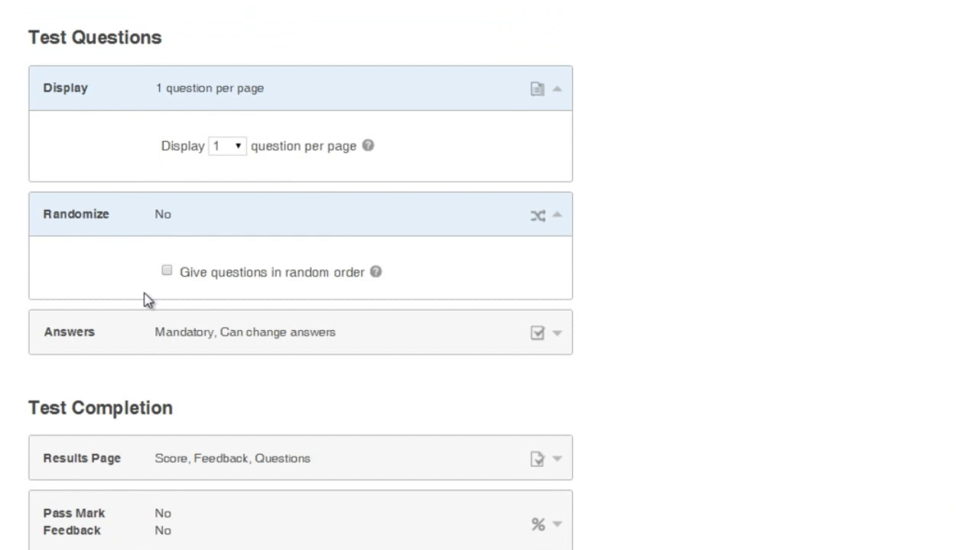
scroll(306, 275, down, 3)
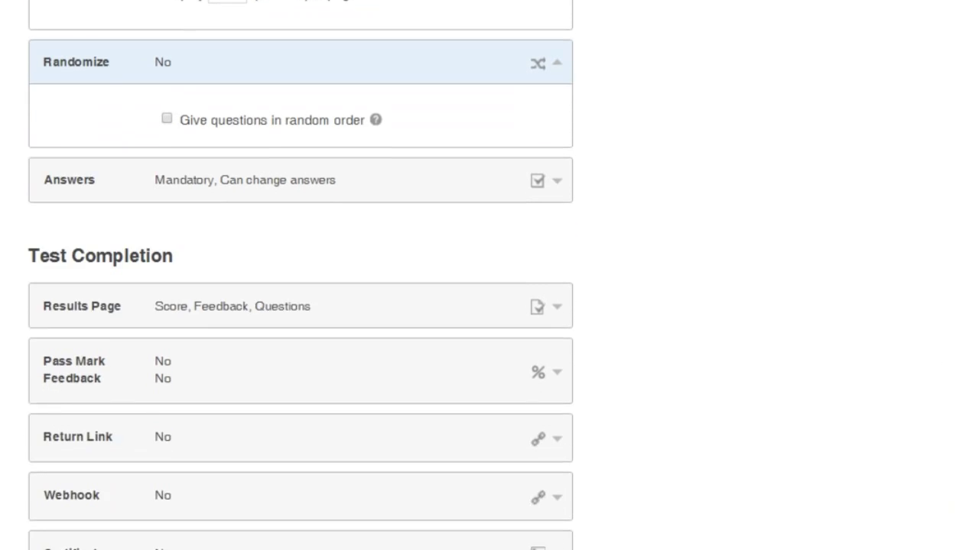
click(76, 112)
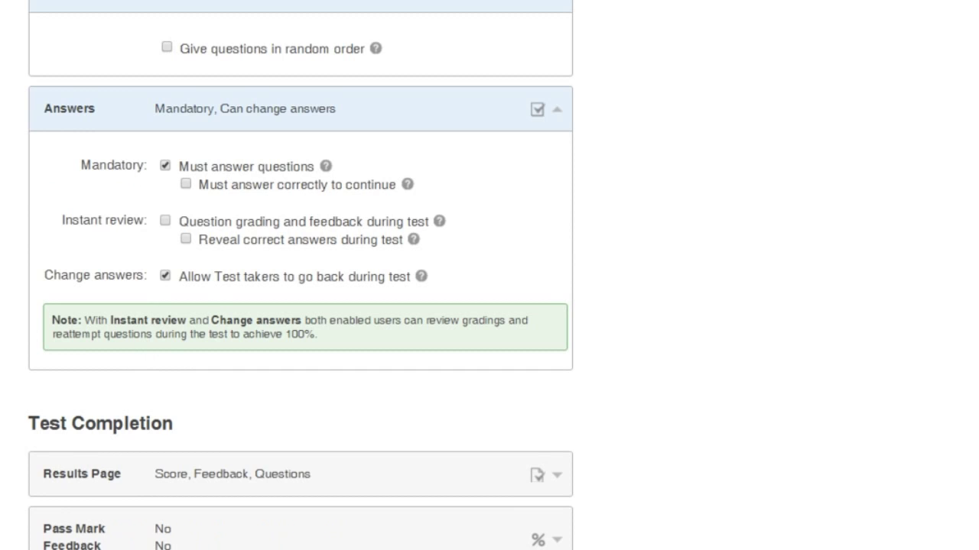
Check what test takers can see on the results page and set the pass mark to 75%.
scroll(221, 189, down, 5)
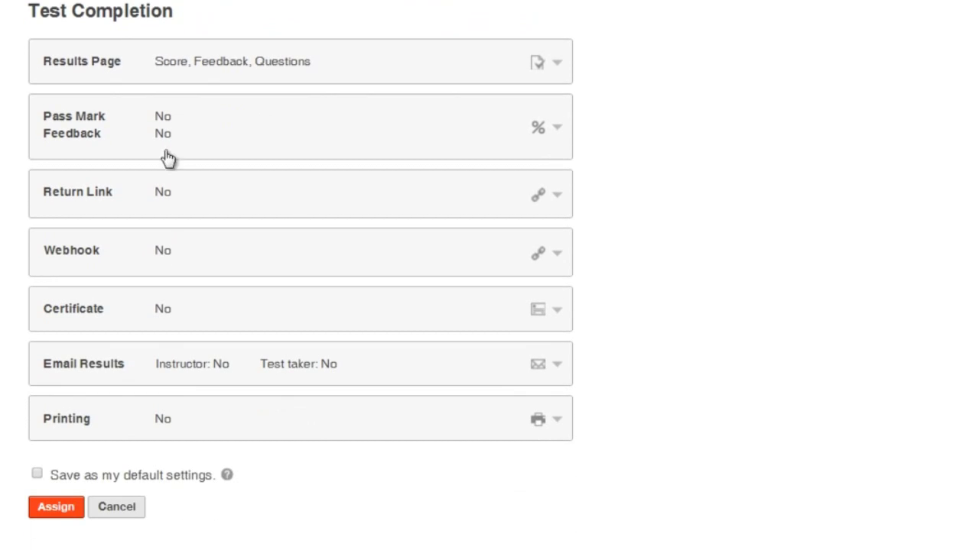
click(82, 67)
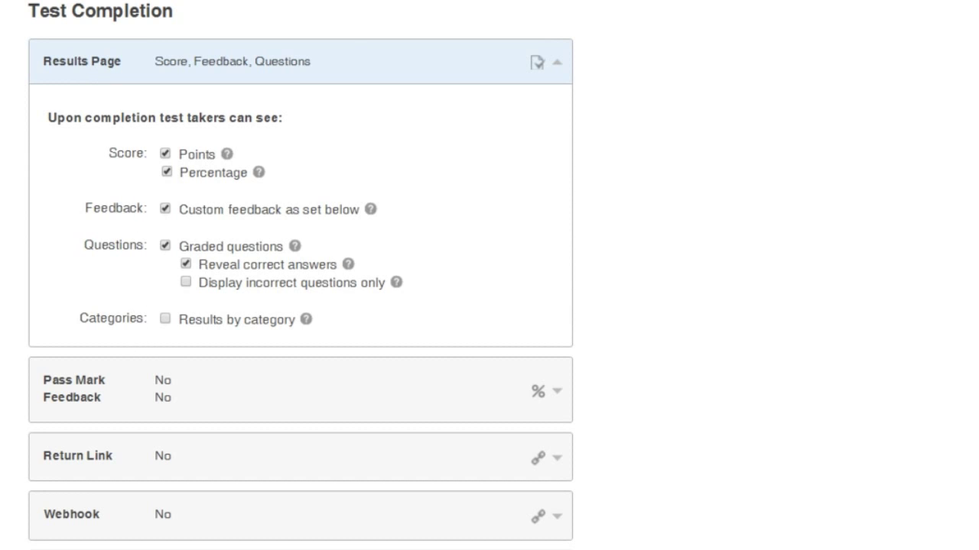
scroll(56, 148, down, 3)
click(56, 148)
click(181, 213)
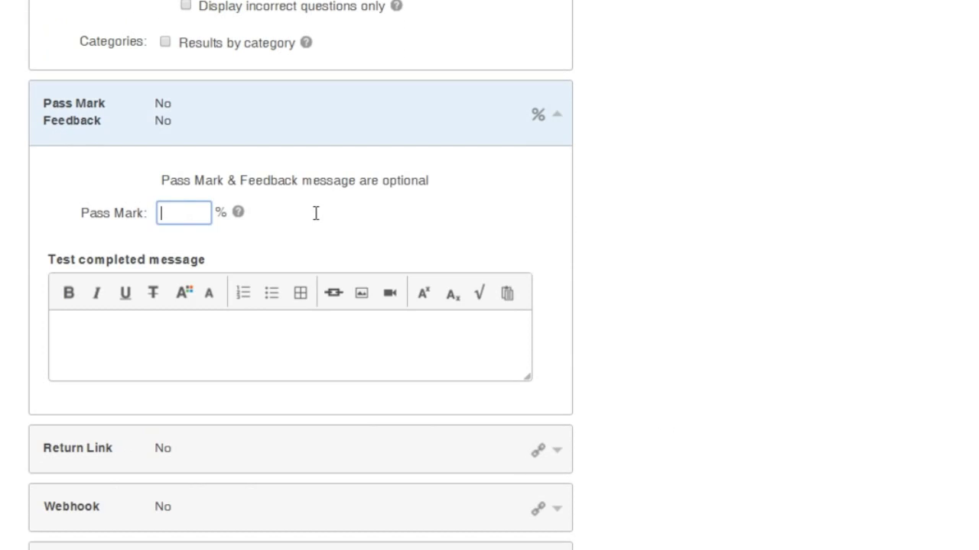
text(75)
Start a new certificate and try the blue and orange wave themes on it.
scroll(301, 275, down, 5)
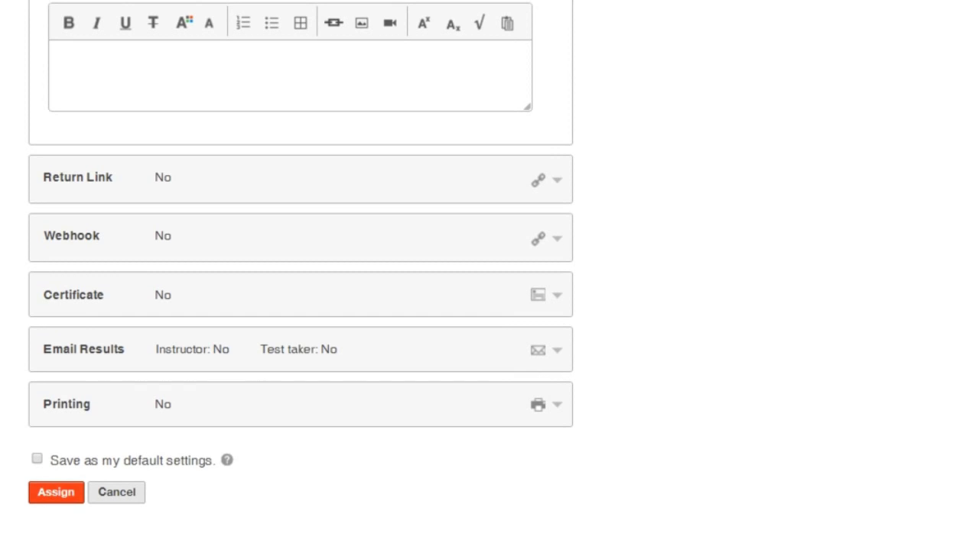
click(72, 297)
click(269, 436)
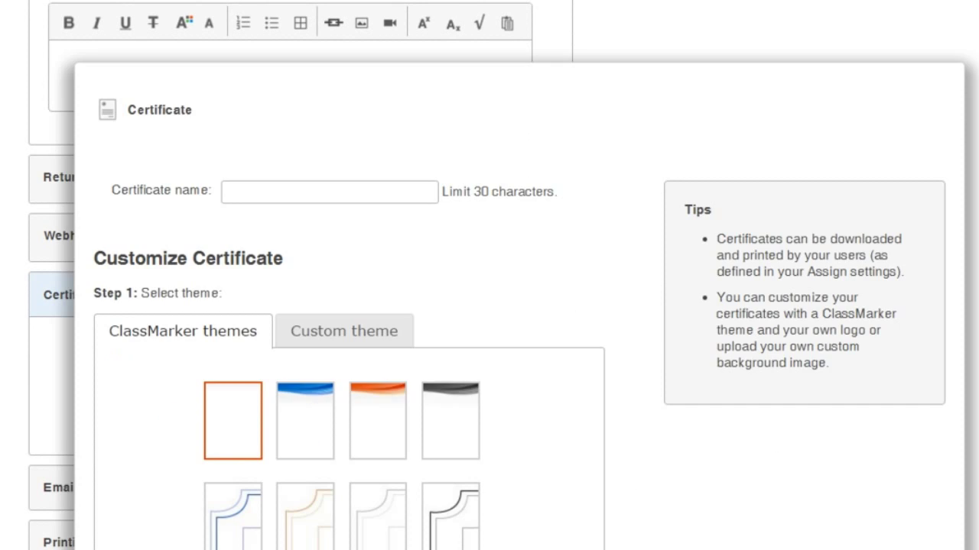
scroll(466, 189, down, 6)
click(308, 23)
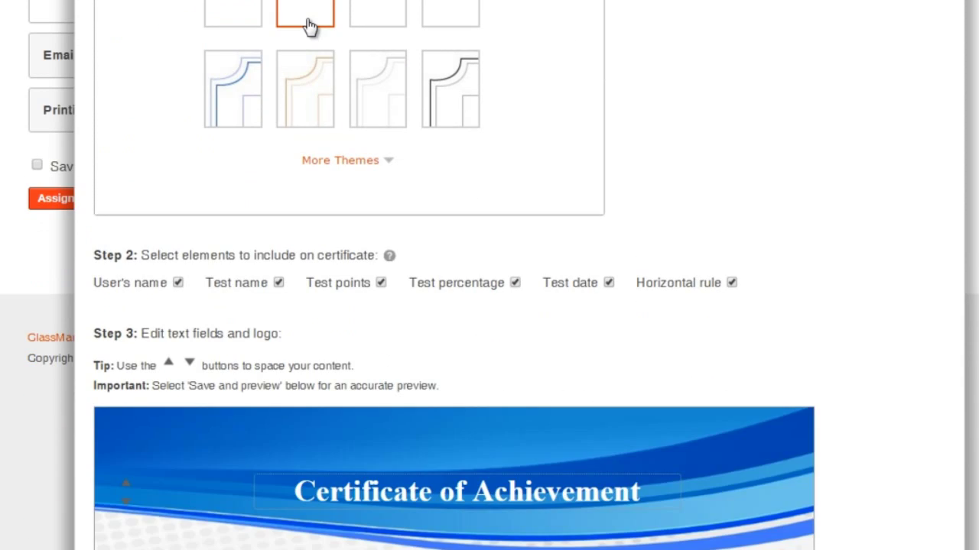
click(386, 22)
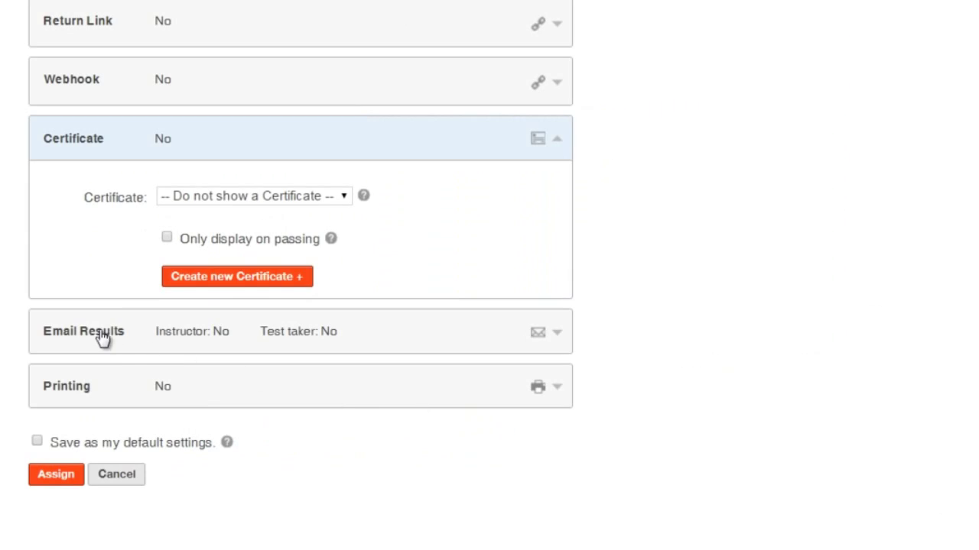
Review the instructor and test taker email result settings and assign the test to the link.
click(102, 336)
scroll(300, 275, down, 4)
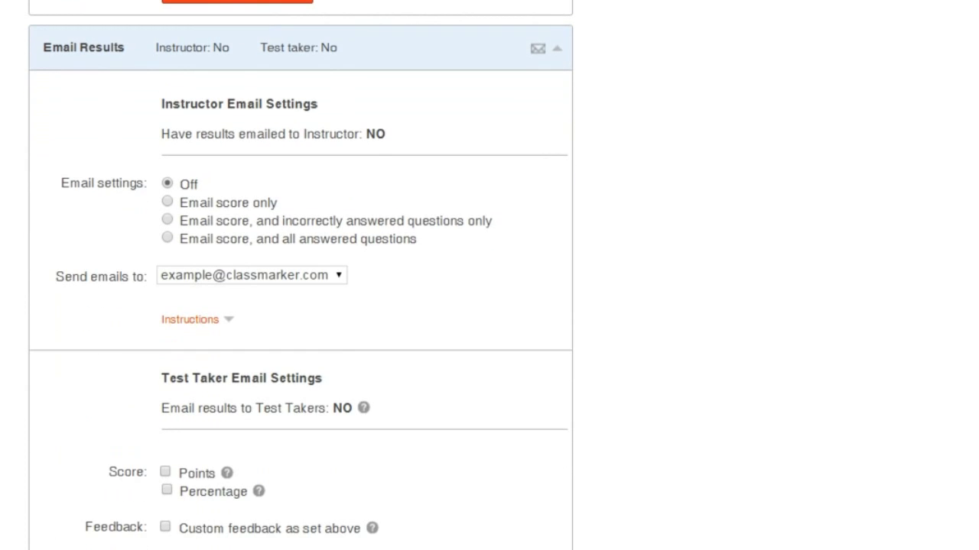
scroll(300, 275, down, 5)
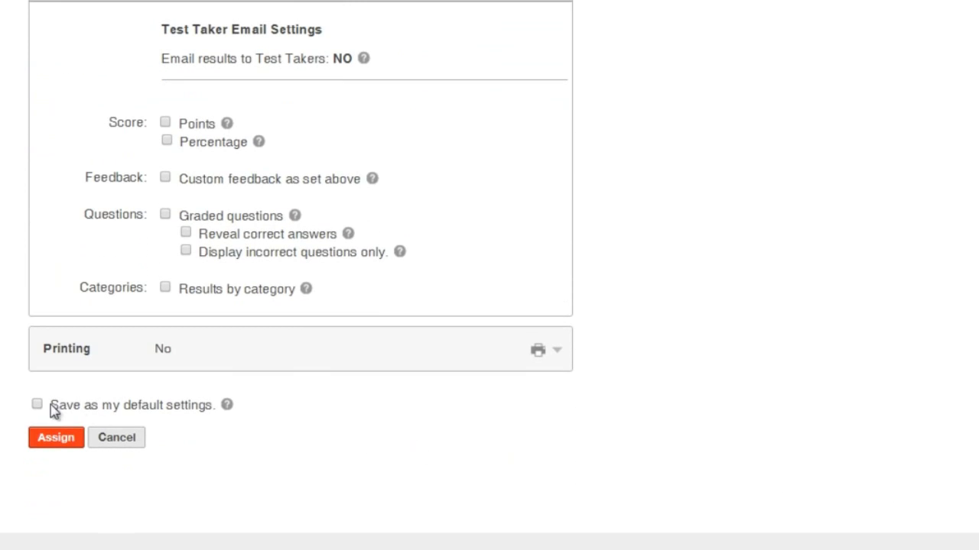
click(45, 443)
Open the results of the Fire Safety test for the Fire Safety - Building C link and look through the test takers' scores.
scroll(489, 306, down, 5)
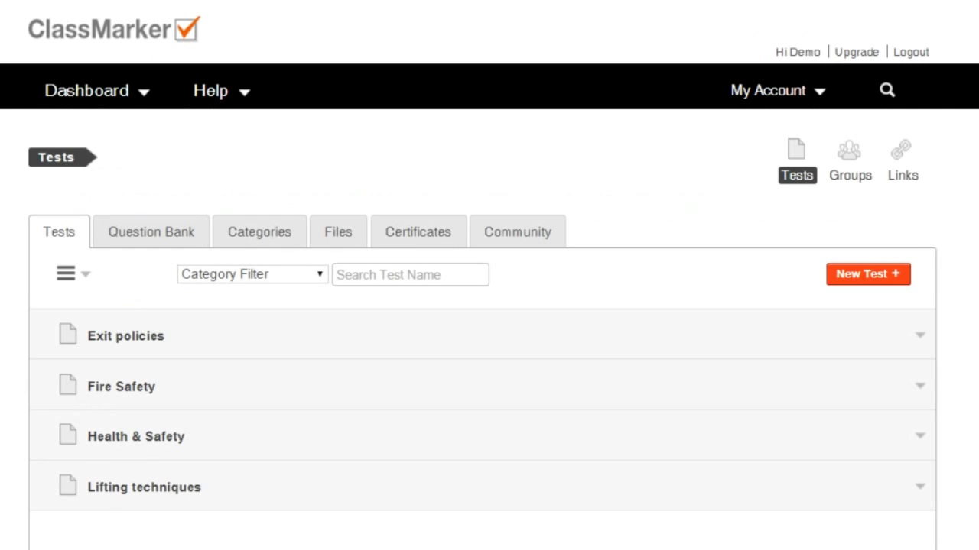
scroll(489, 275, down, 1)
click(177, 296)
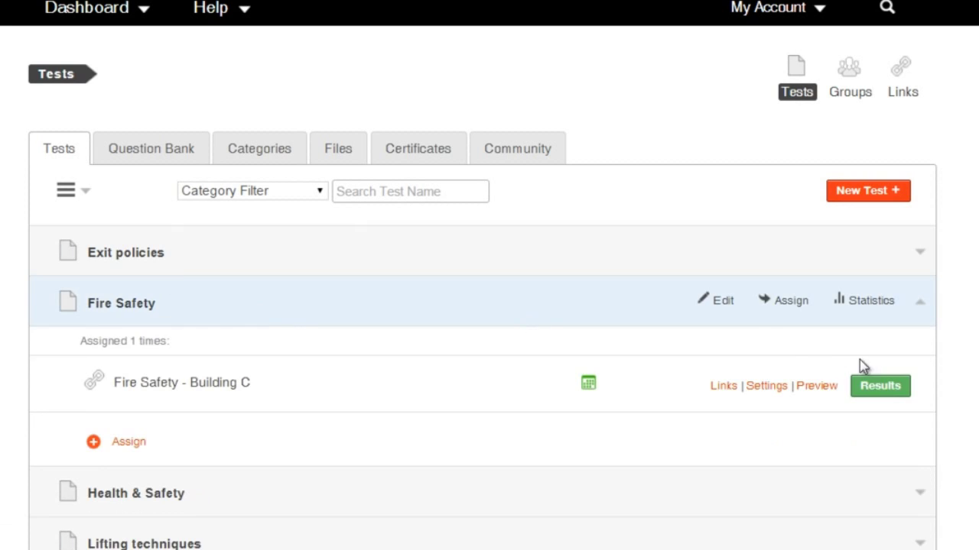
click(883, 386)
scroll(883, 387, down, 5)
scroll(482, 306, down, 1)
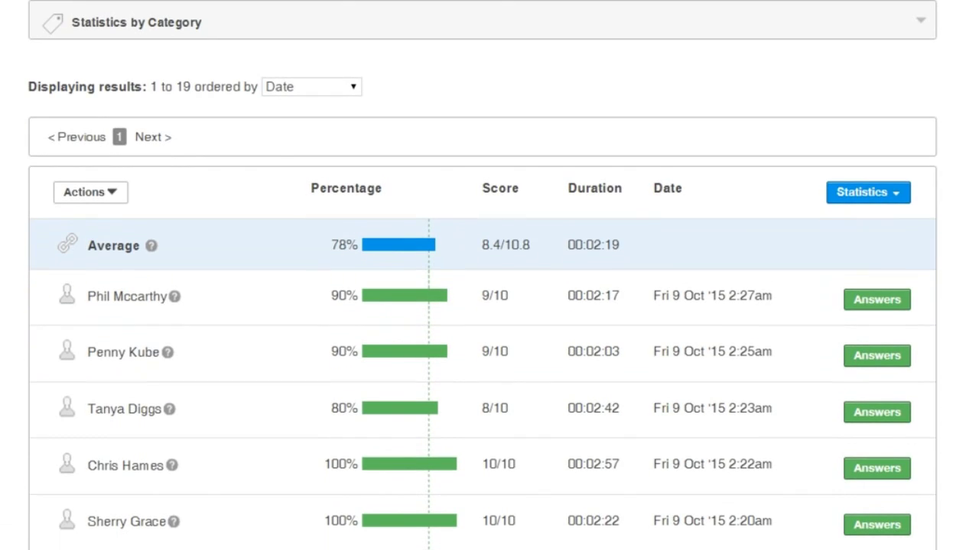
Open the answers of the first listed test taker and review the feedback and graded responses question by question.
click(888, 303)
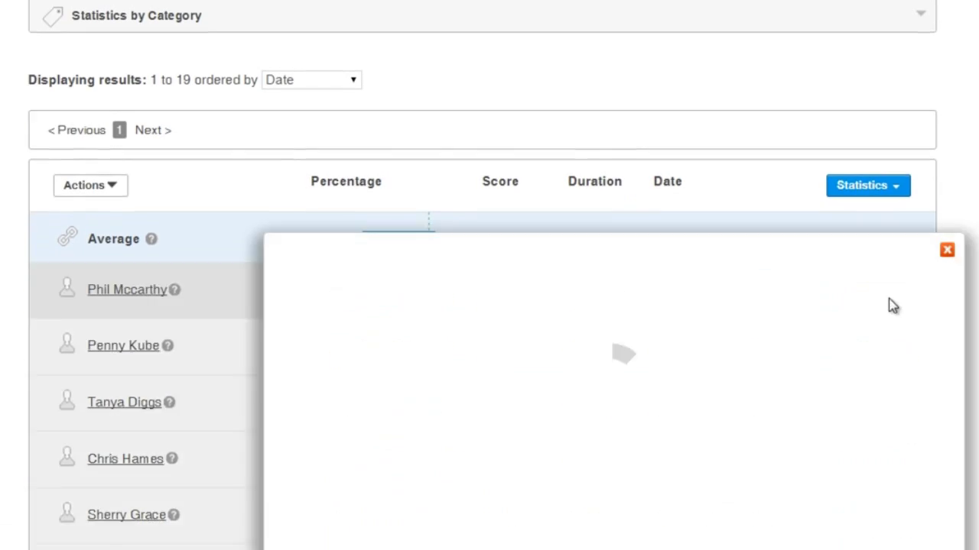
scroll(777, 129, down, 3)
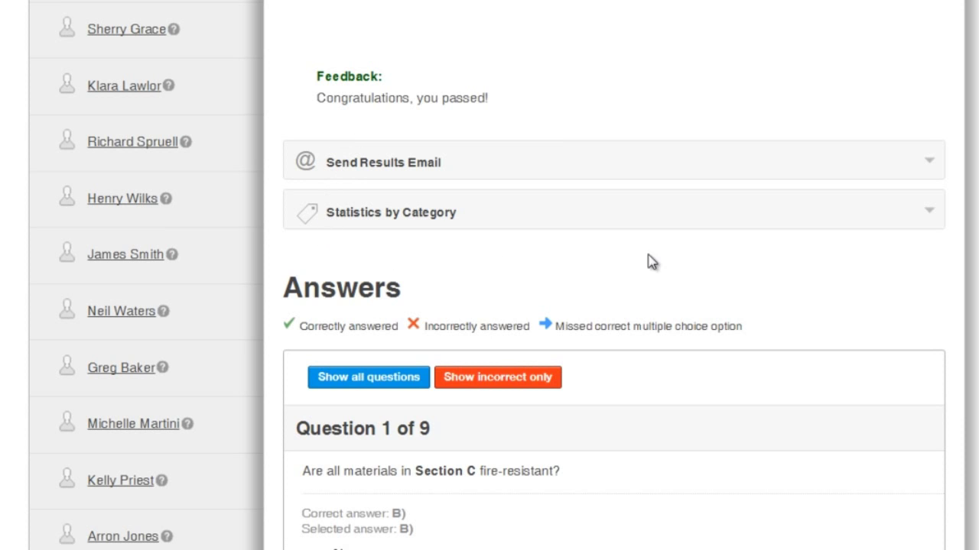
scroll(648, 262, down, 4)
scroll(612, 306, down, 5)
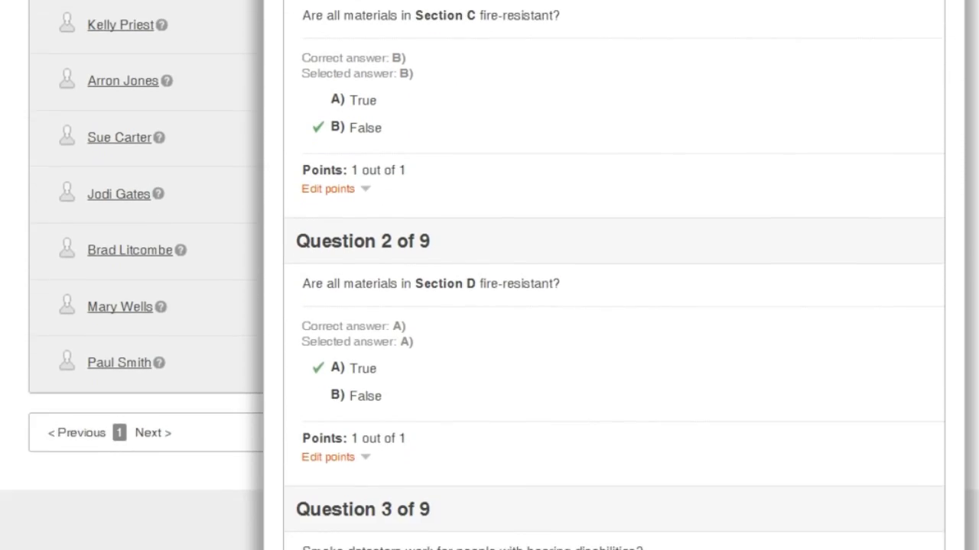
scroll(612, 305, down, 7)
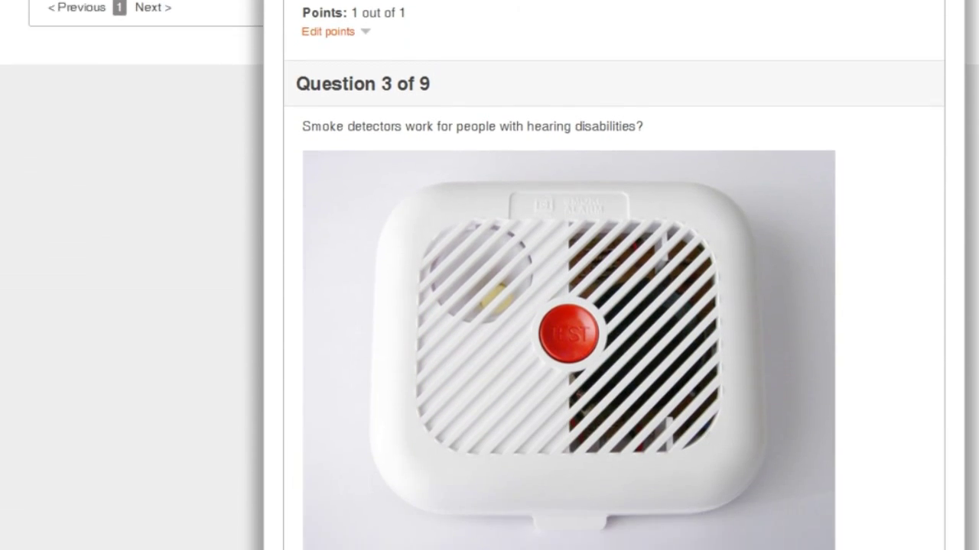
scroll(611, 306, down, 8)
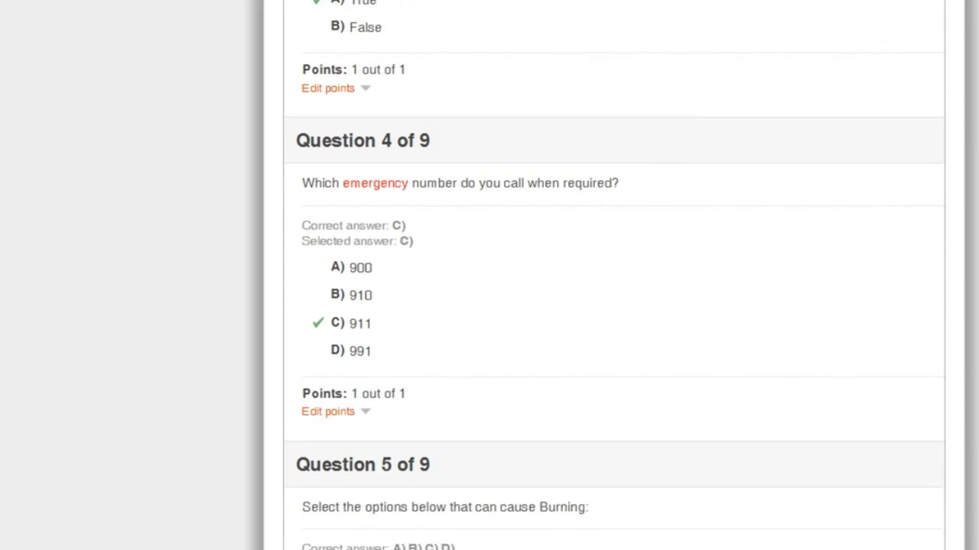
scroll(611, 305, down, 2)
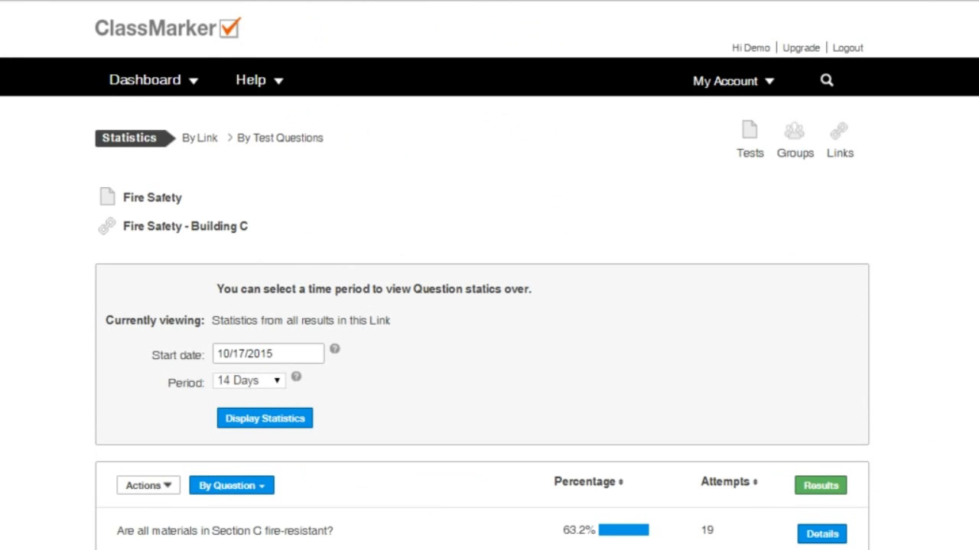
Examine the statistics by test question for the Fire Safety - Building C link.
scroll(489, 306, down, 5)
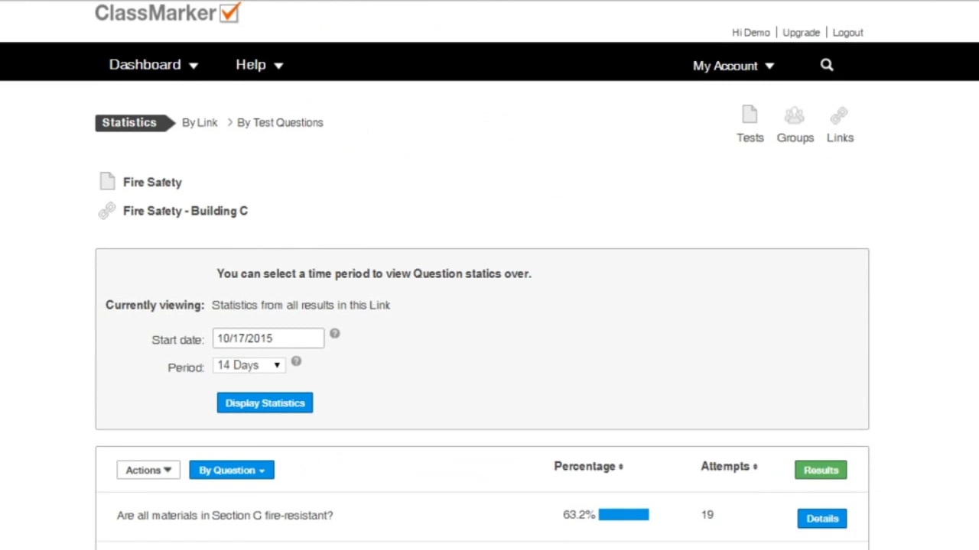